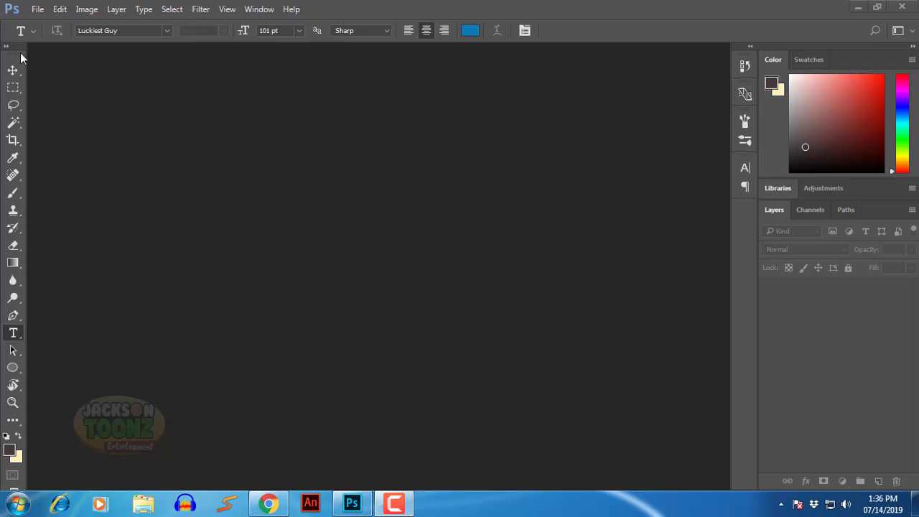
Start a new 800 × 150 px, 72 ppi document in RGB Color with Transparent background contents
click(37, 10)
click(41, 22)
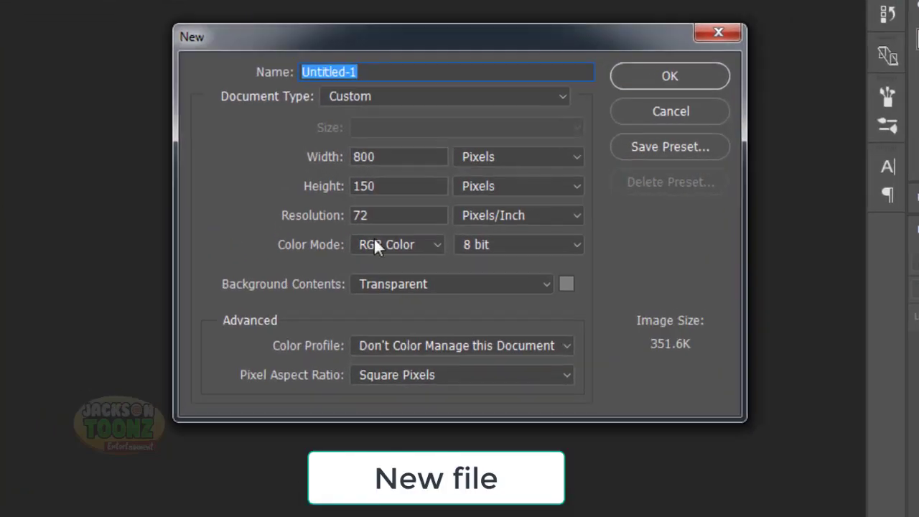
key(Tab)
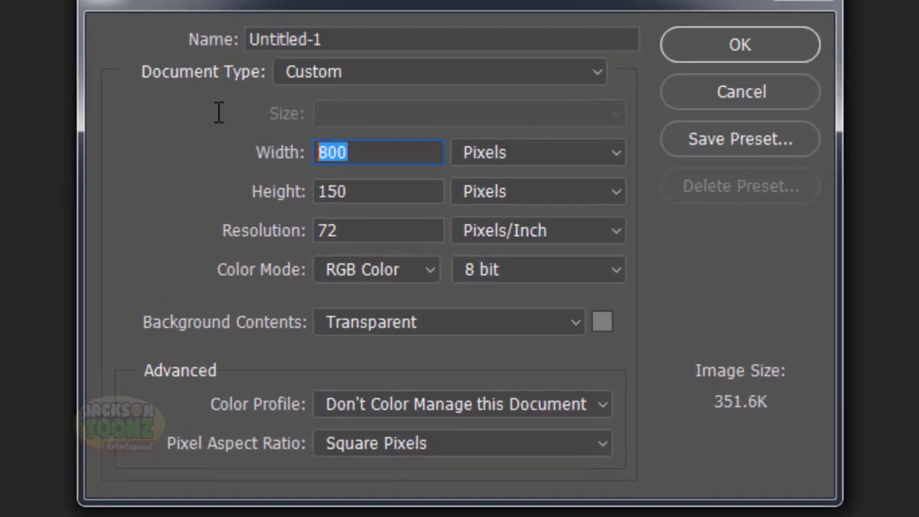
text(800)
key(Tab)
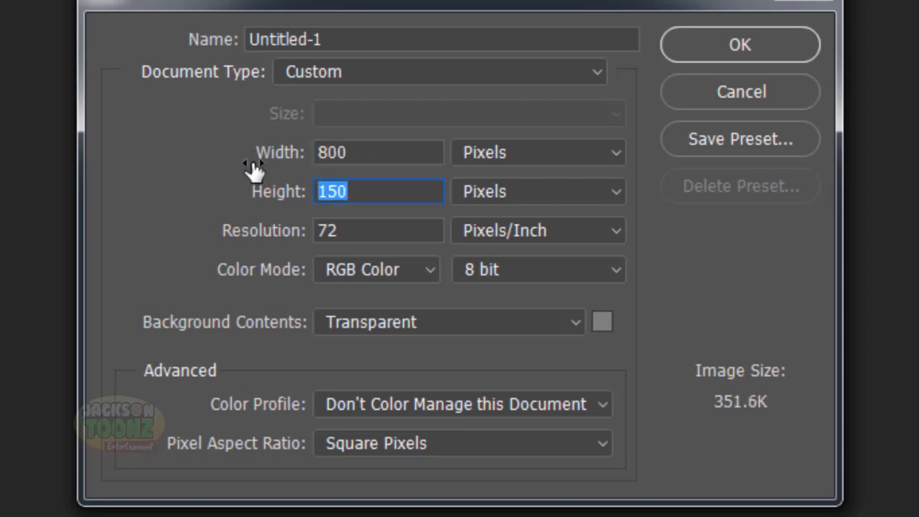
text(150)
key(Tab)
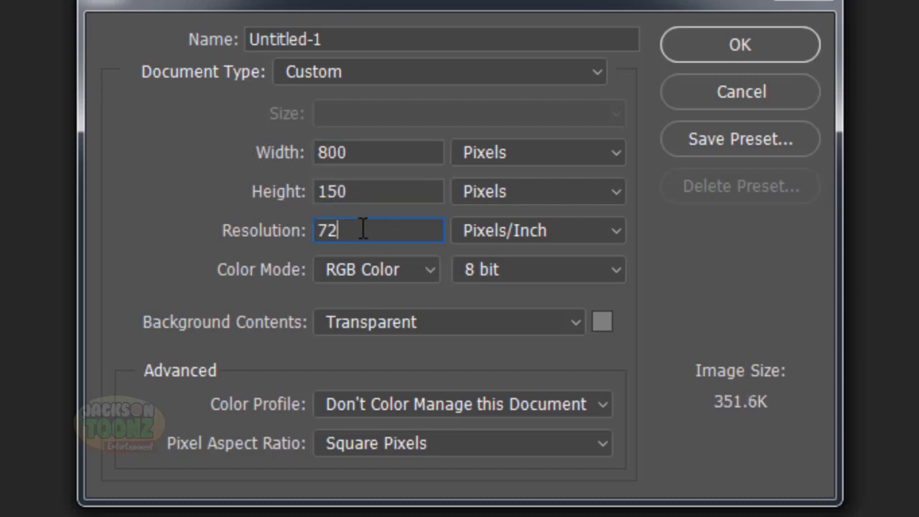
click(373, 262)
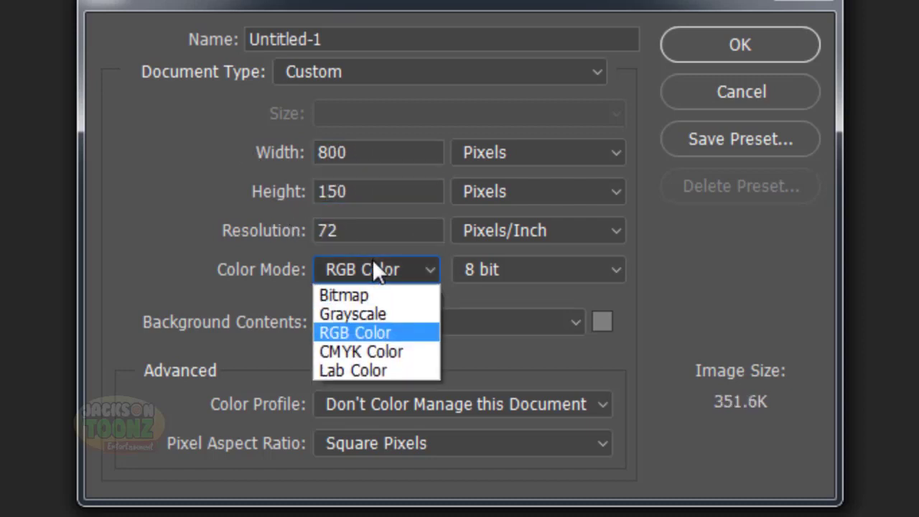
click(349, 331)
click(406, 323)
click(373, 407)
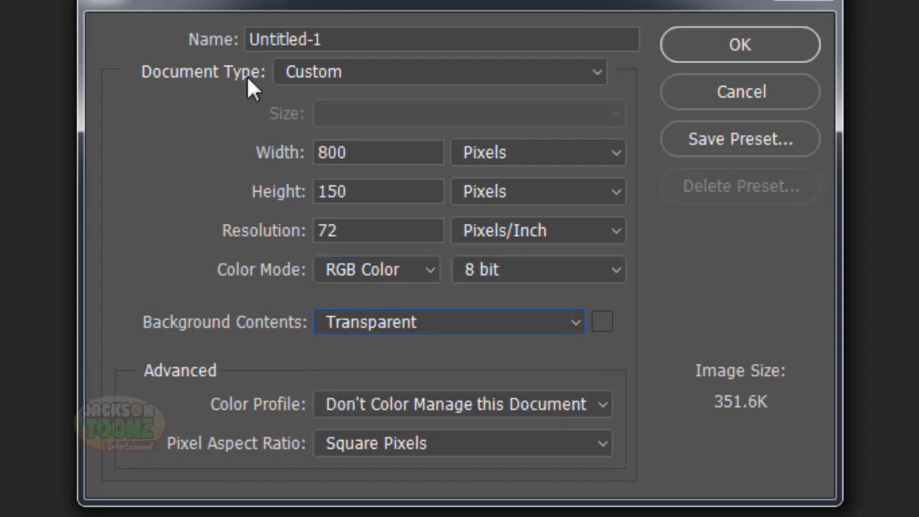
click(696, 40)
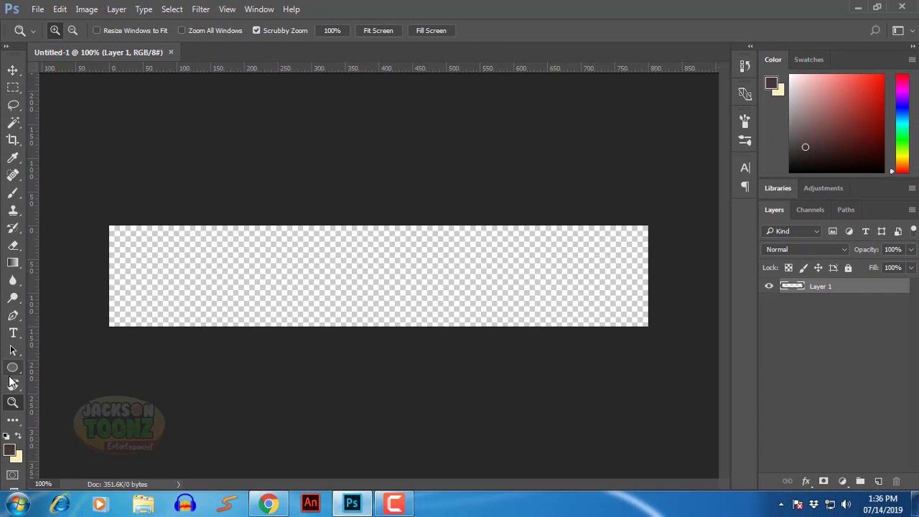
Choose the Rounded Rectangle Tool, set a 25 px radius, and drag the shape across the canvas
click(13, 370)
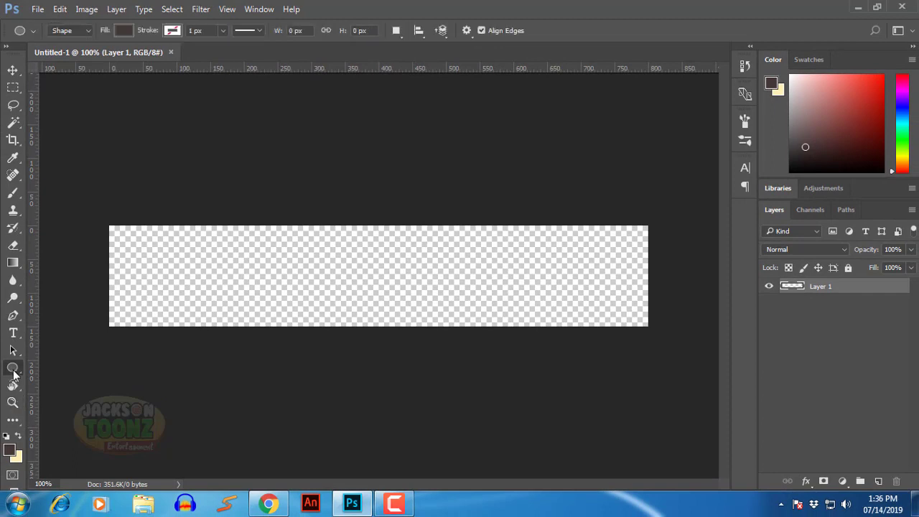
right_click(19, 375)
click(63, 367)
right_click(26, 374)
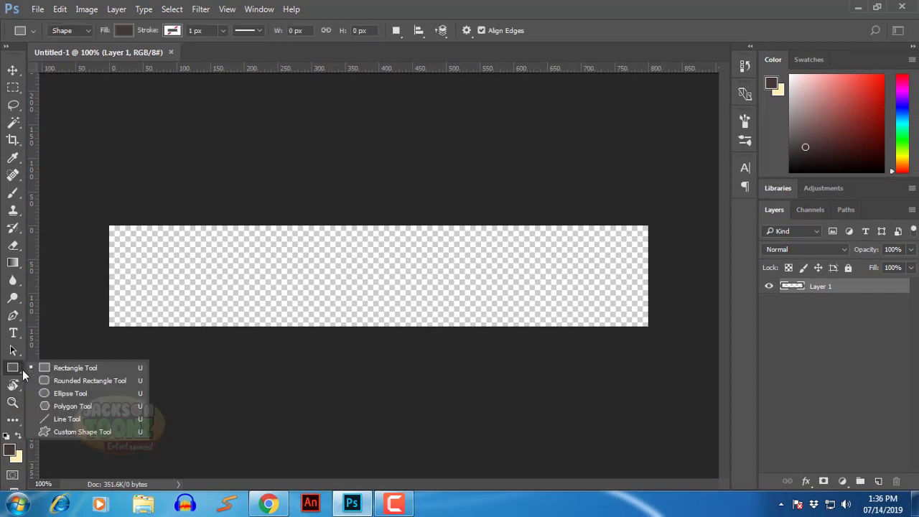
click(68, 381)
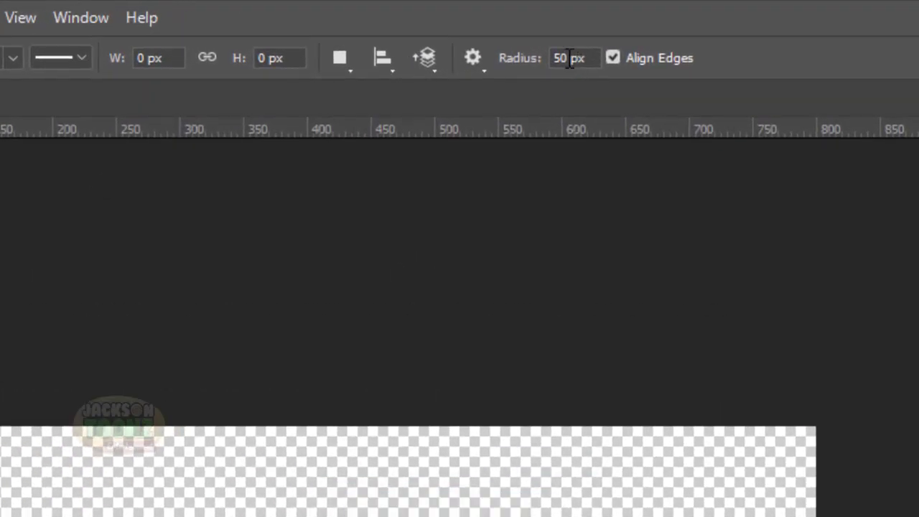
click(516, 30)
text(25)
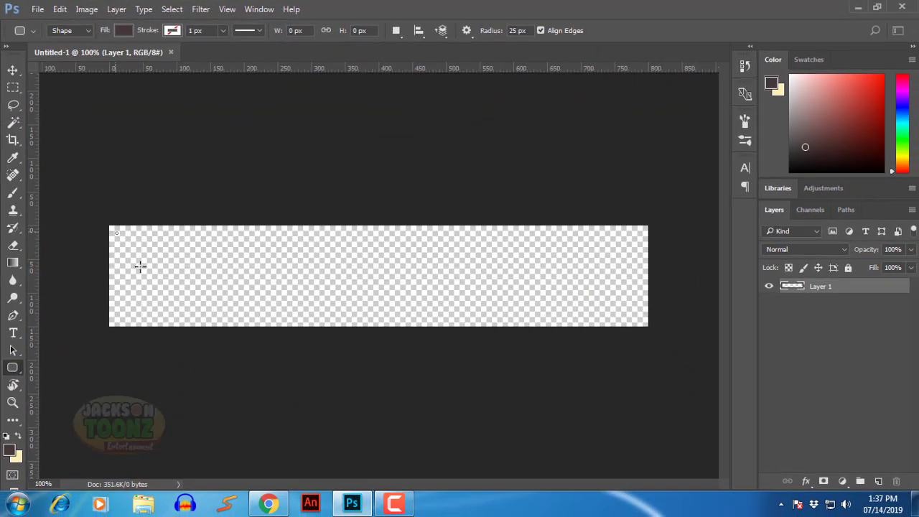
mouse_move(115, 230)
mouse_down()
mouse_move(193, 306)
mouse_move(224, 316)
mouse_move(606, 319)
mouse_up()
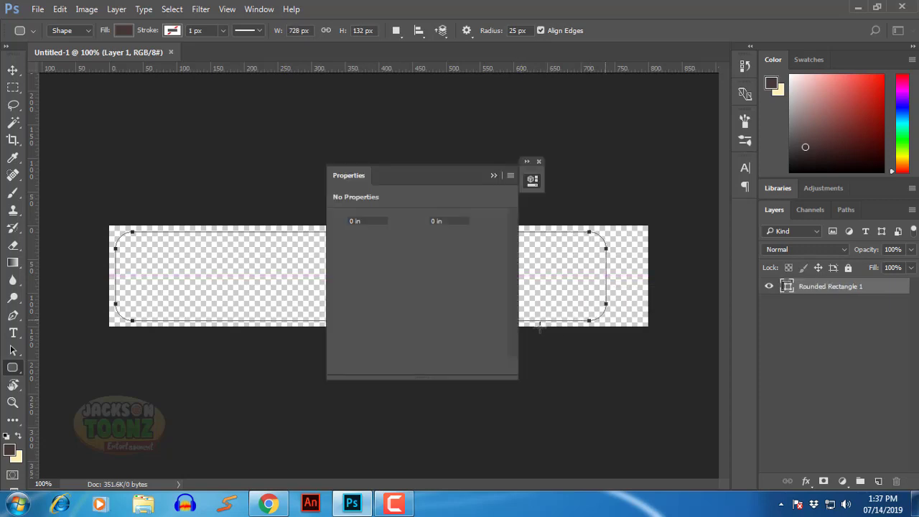
Collapse Properties and use free transform to move the rounded rectangle to the canvas centre
click(494, 176)
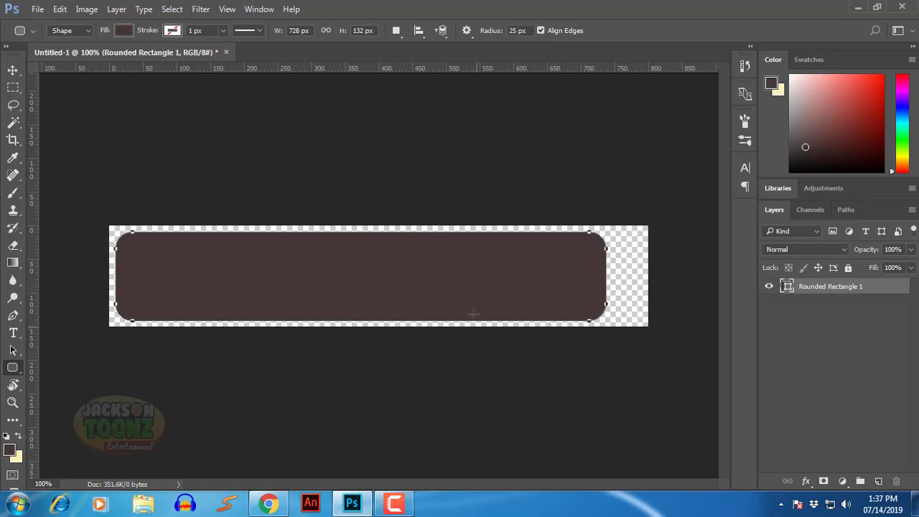
key(ctrl+t)
drag(445, 299, 453, 292)
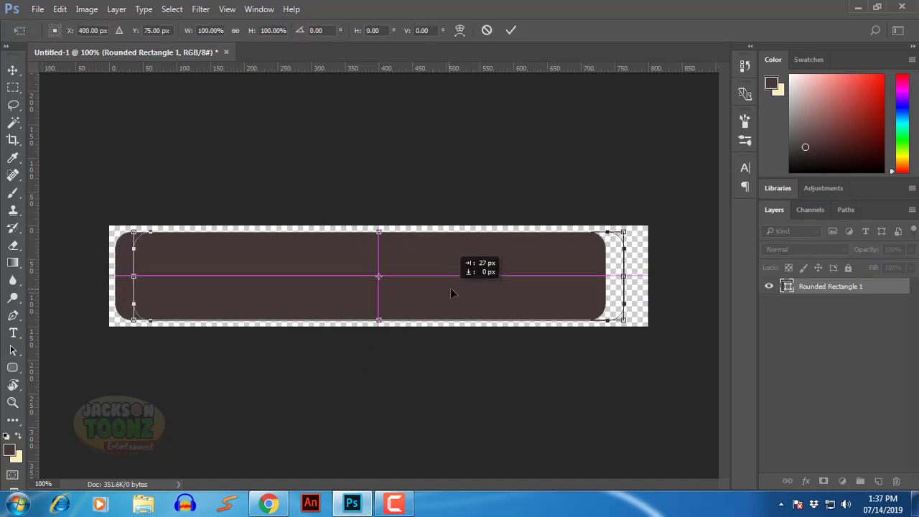
key(Return)
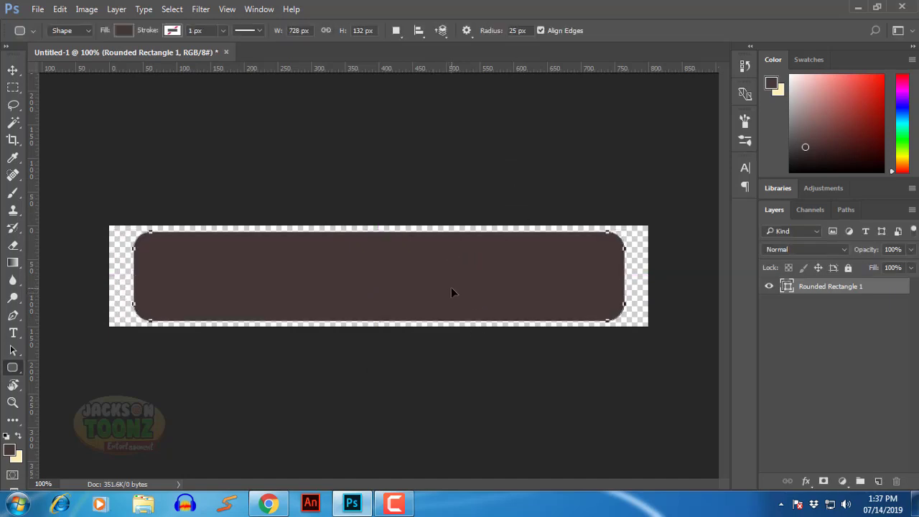
Zoom in to check the centred rectangle, then re-run and commit the transform
key(z)
drag(468, 285, 385, 274)
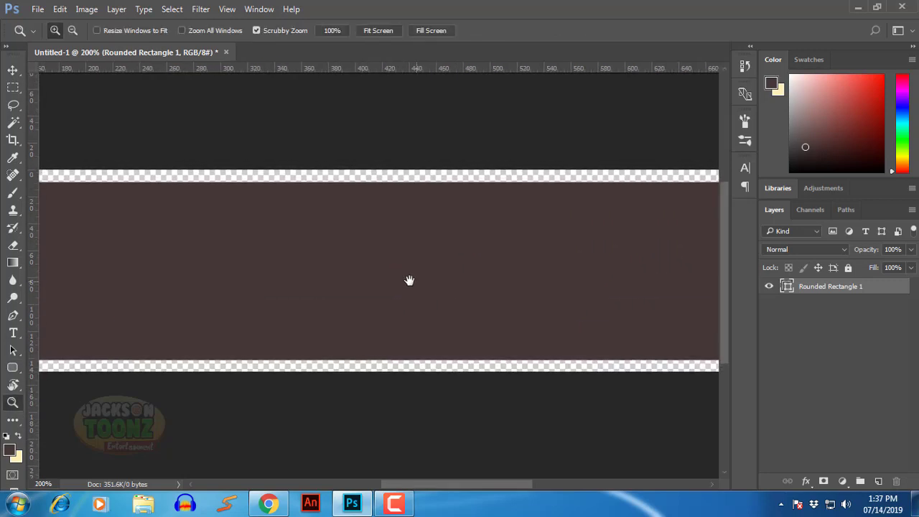
alt+click(385, 274)
key(ctrl+t)
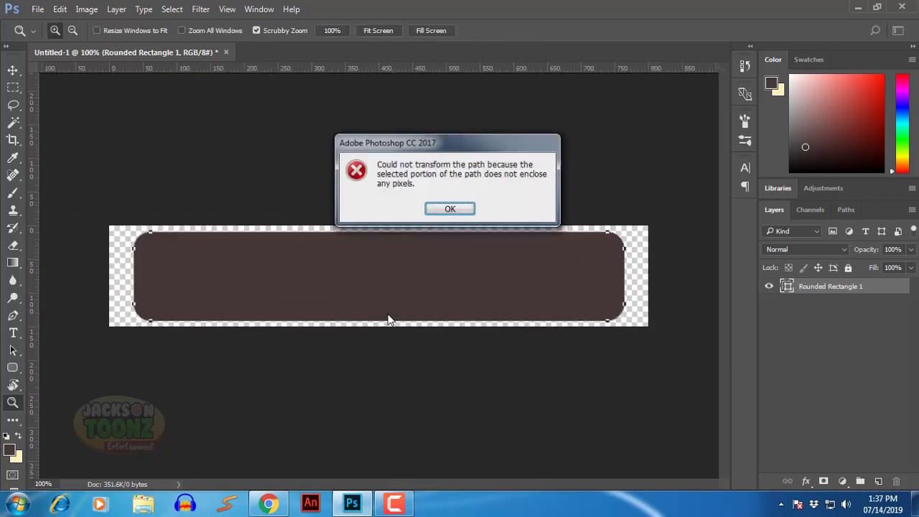
click(464, 207)
key(ctrl+t)
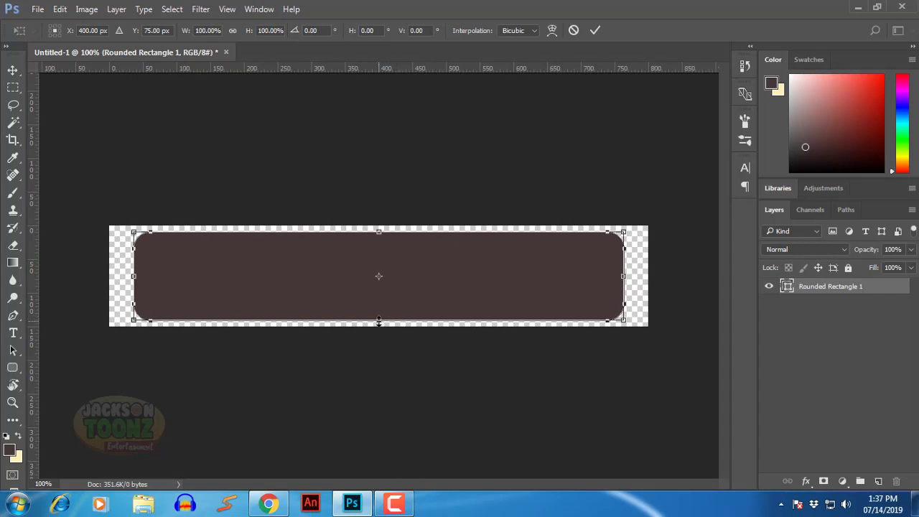
key(Return)
Add a new layer and type the word subscribe in a text box across the rectangle
click(879, 479)
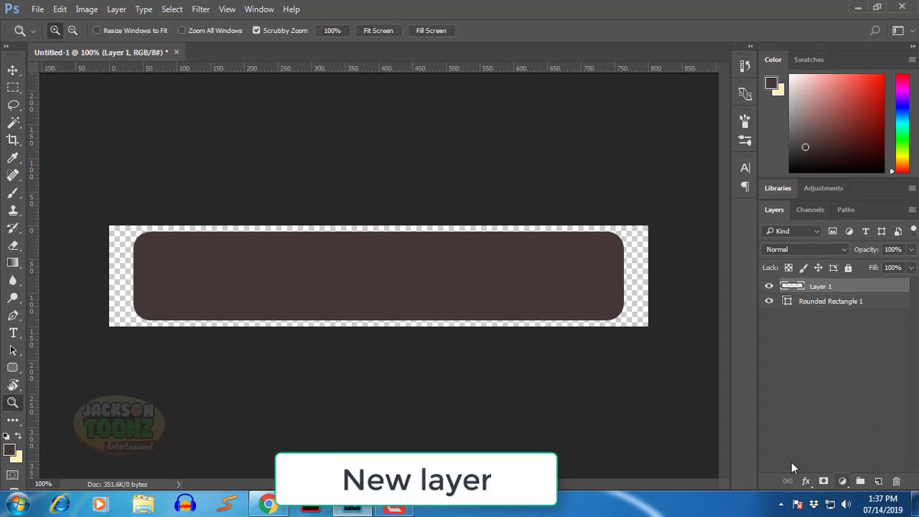
key(t)
drag(144, 234, 611, 319)
text(SUB)
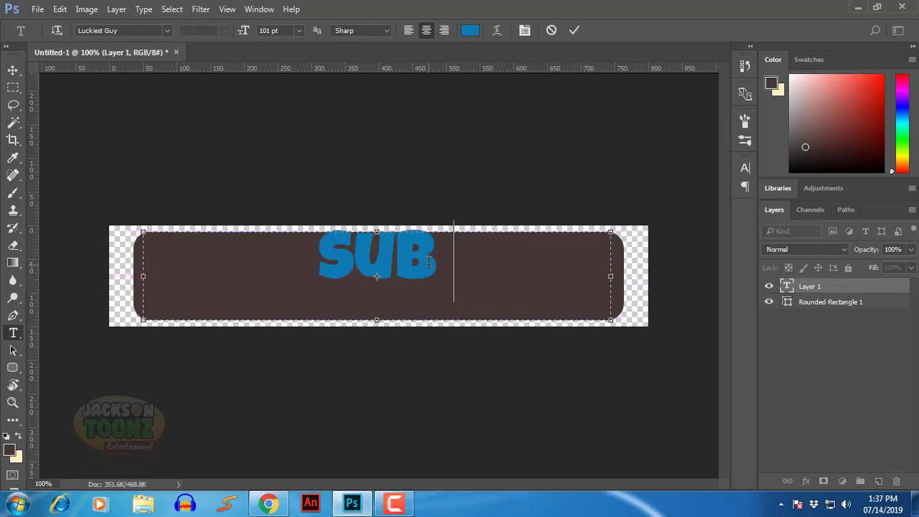
text(SCI)
key(BackSpace)
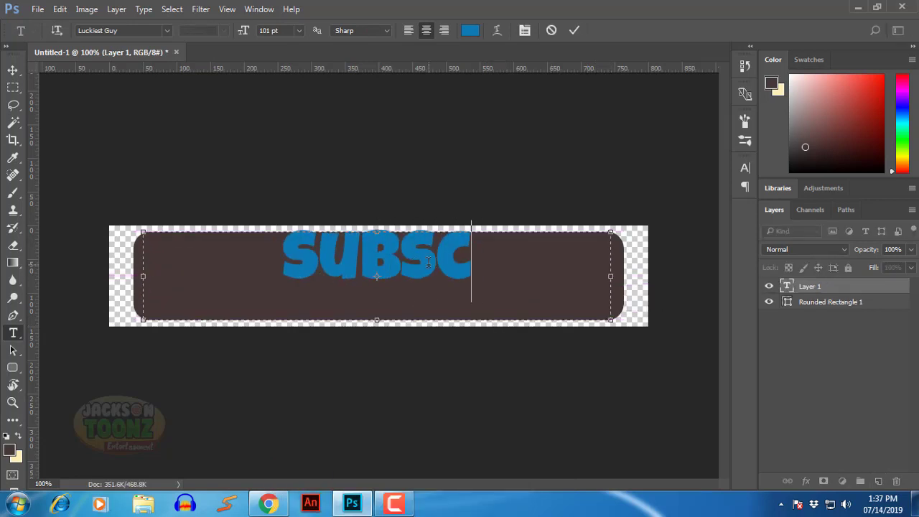
text(RIBe)
Change the whole word's font to Arial Black
key(ctrl+a)
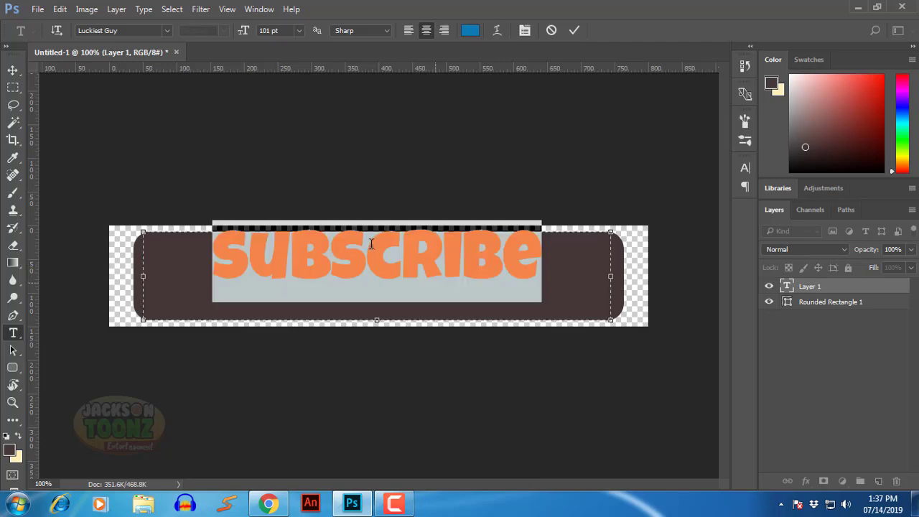
click(140, 30)
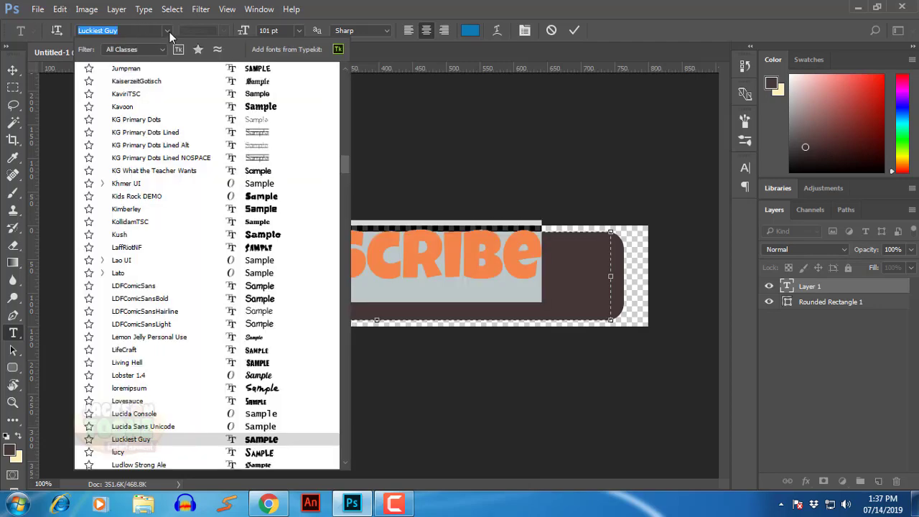
click(171, 35)
text(aria)
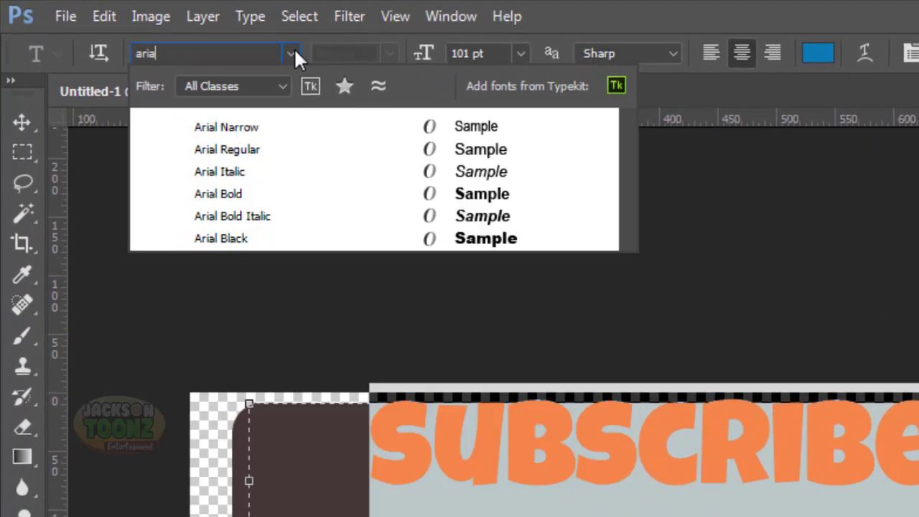
text(l)
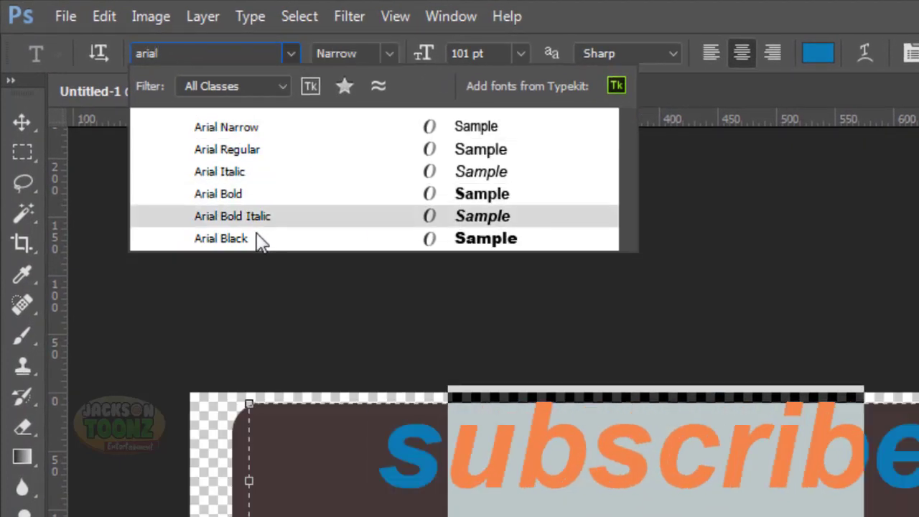
click(260, 241)
Turn on All Caps in the Character panel so it reads SUBSCRIBE, and commit
click(540, 270)
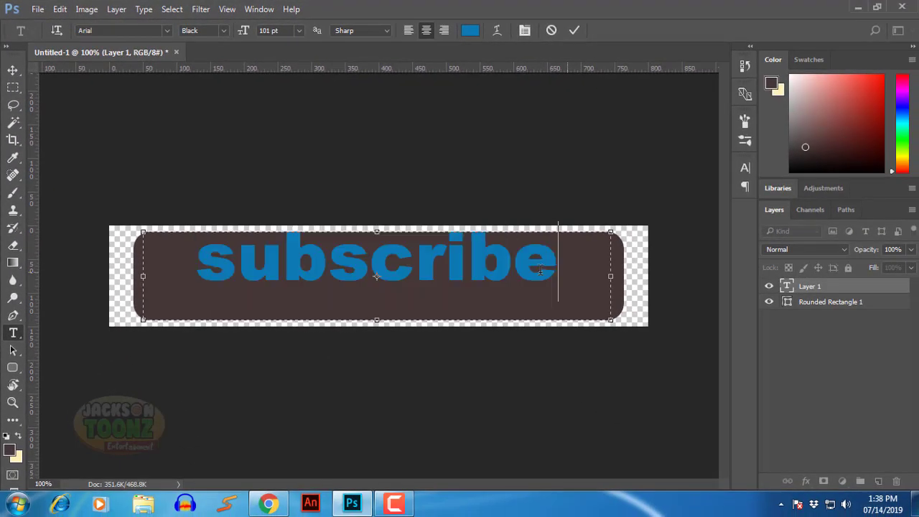
drag(540, 270, 160, 270)
click(523, 30)
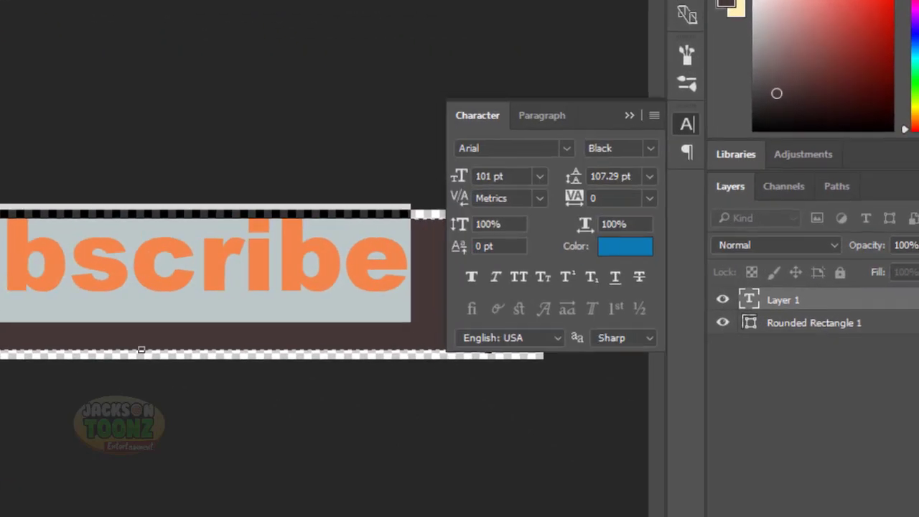
click(481, 275)
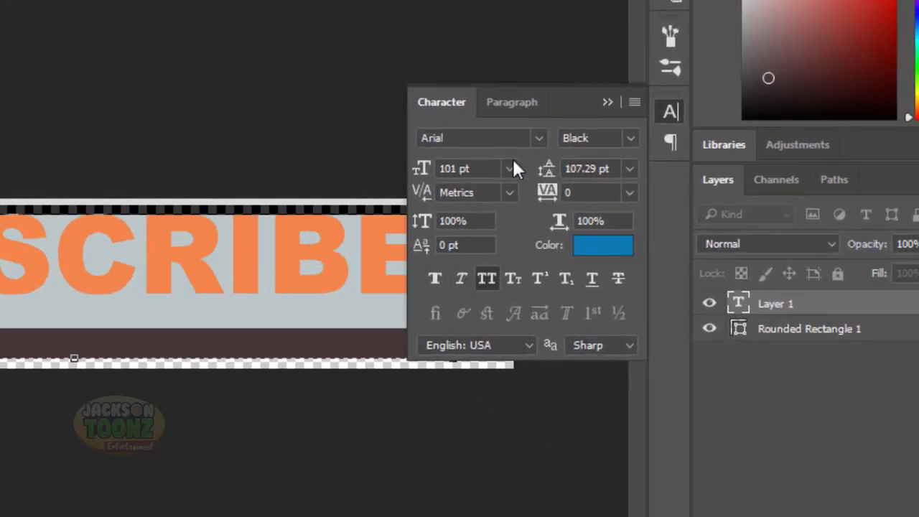
click(700, 160)
click(544, 292)
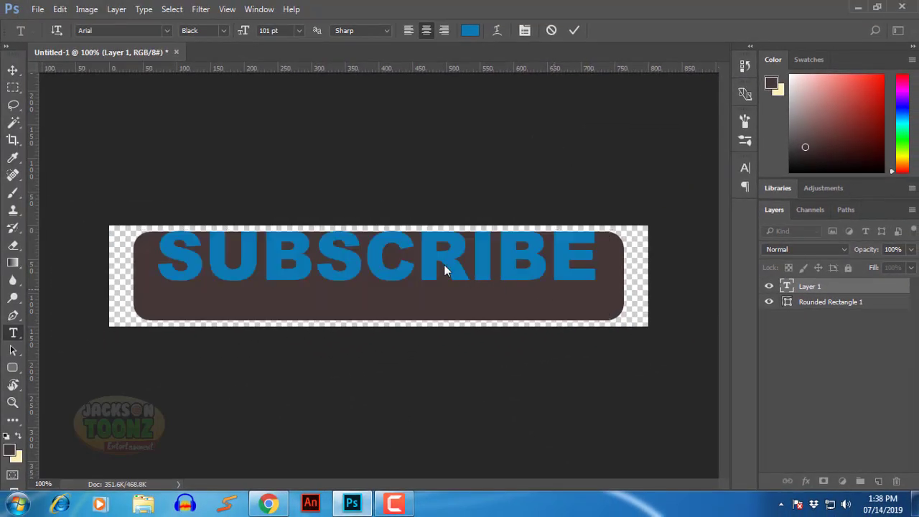
Move the SUBSCRIBE text down about 29 px, resize it to 100 pt, and nudge it 1 px
drag(480, 255, 485, 272)
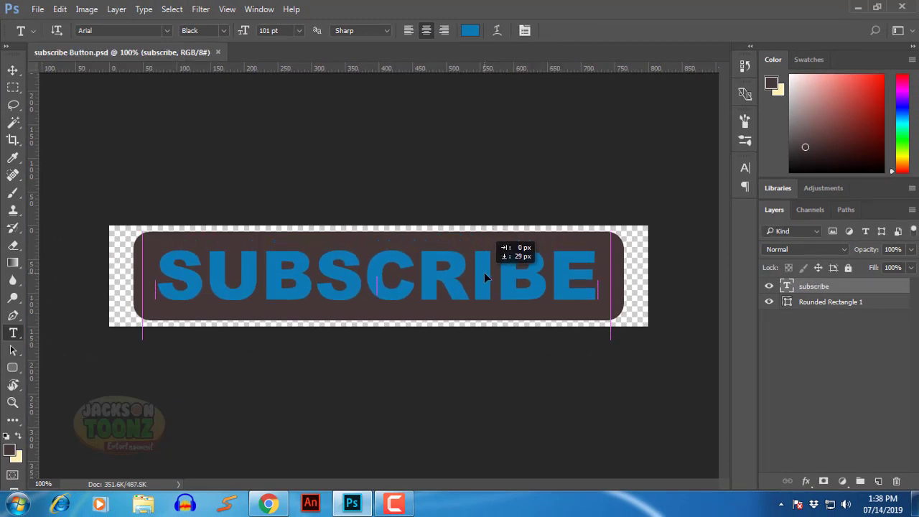
click(486, 282)
key(ctrl+a)
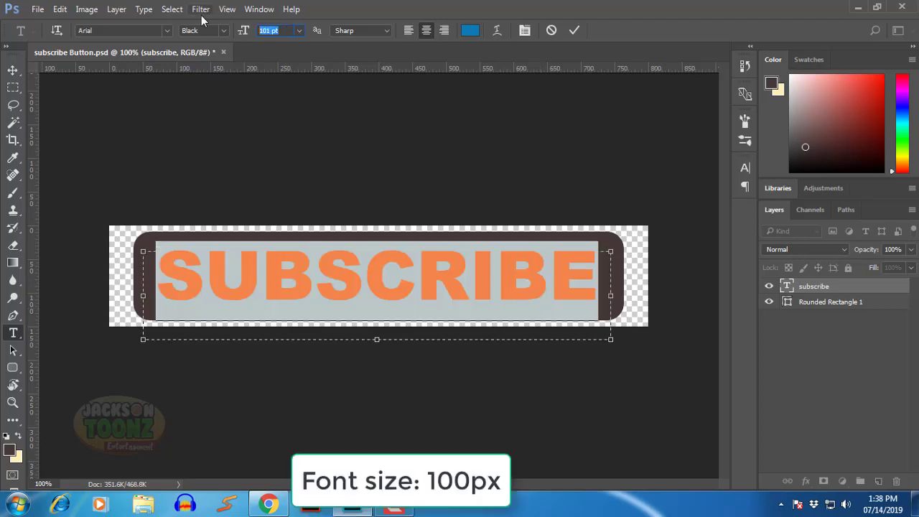
text(1)
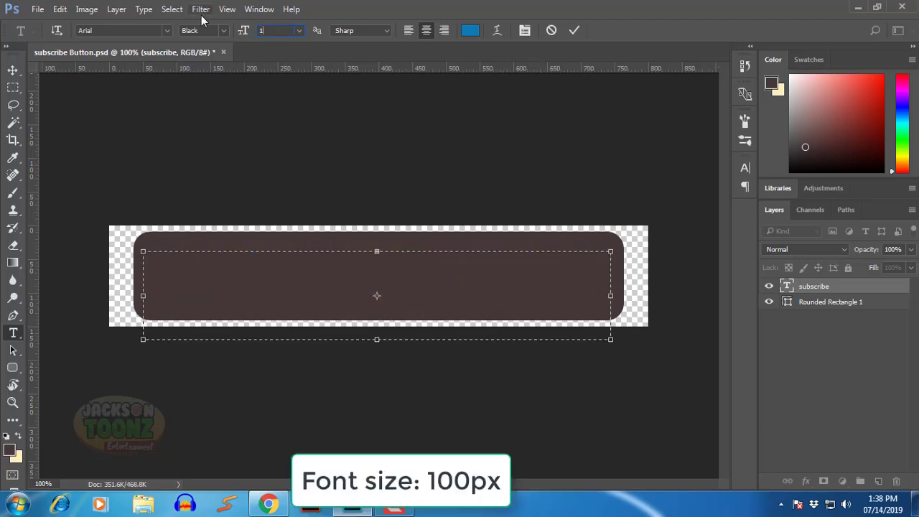
text(00)
key(ctrl+Return)
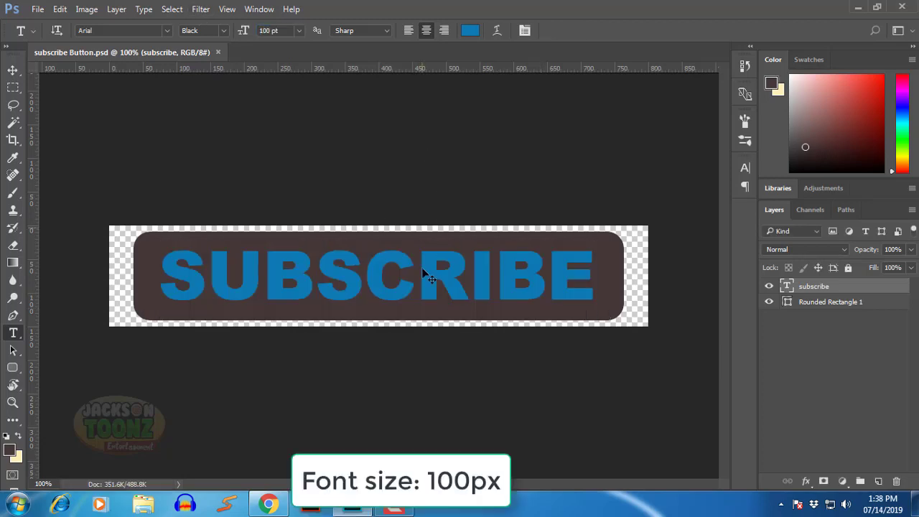
drag(421, 289, 424, 291)
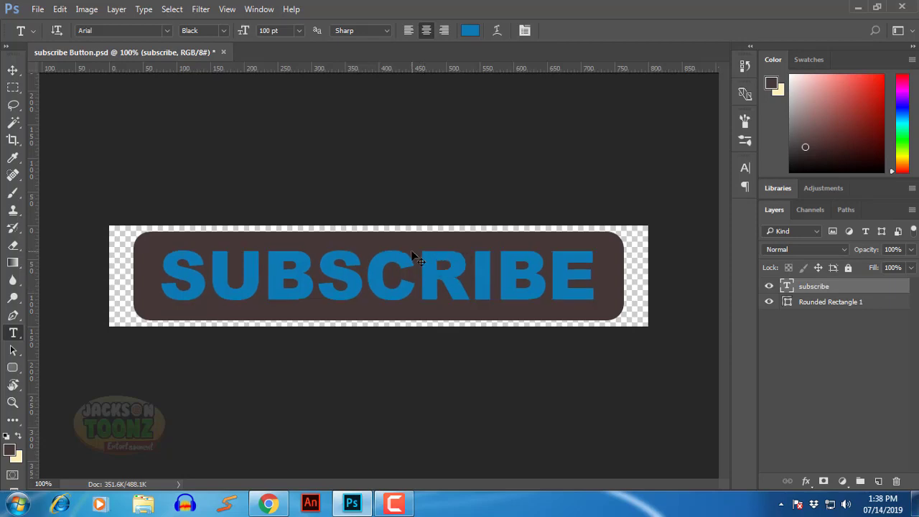
Change the SUBSCRIBE text colour to white
click(468, 273)
key(ctrl+a)
click(470, 31)
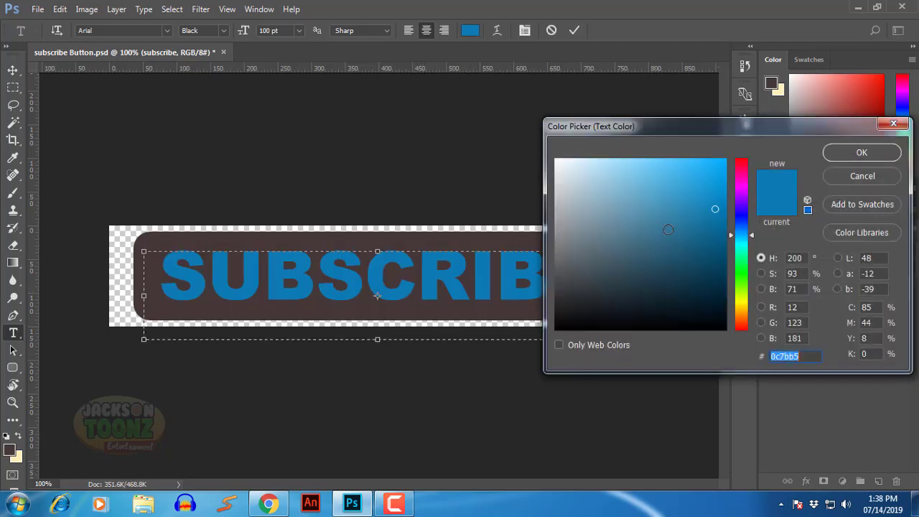
click(862, 153)
key(ctrl+Return)
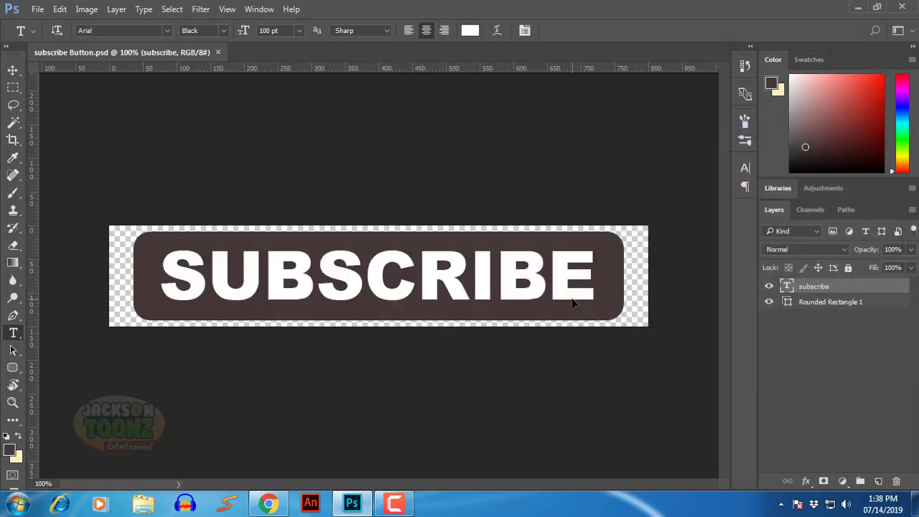
Select the Rounded Rectangle 1 layer and bring up its layer context menu
key(z)
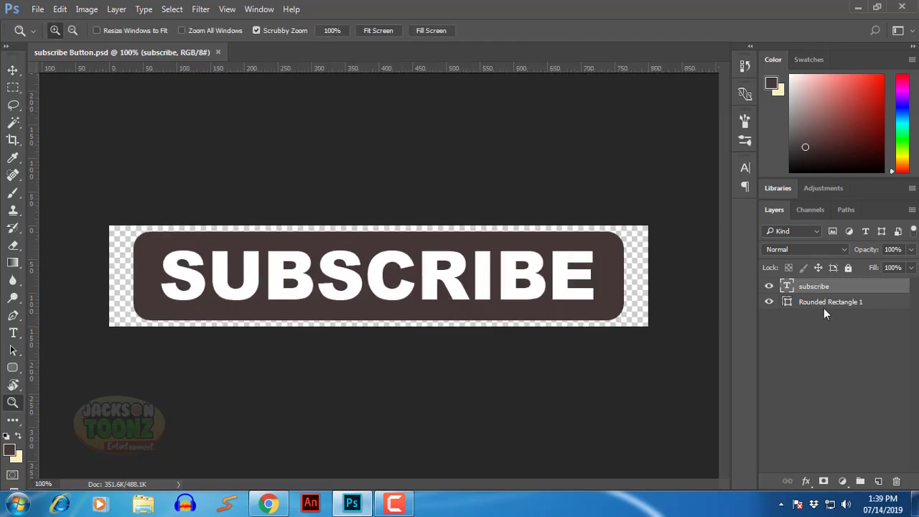
click(805, 308)
click(769, 301)
click(769, 301)
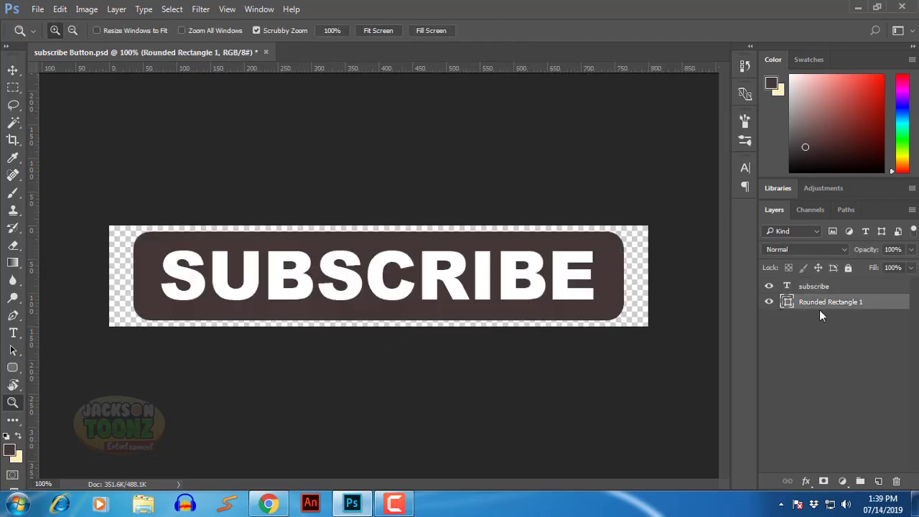
right_click(821, 305)
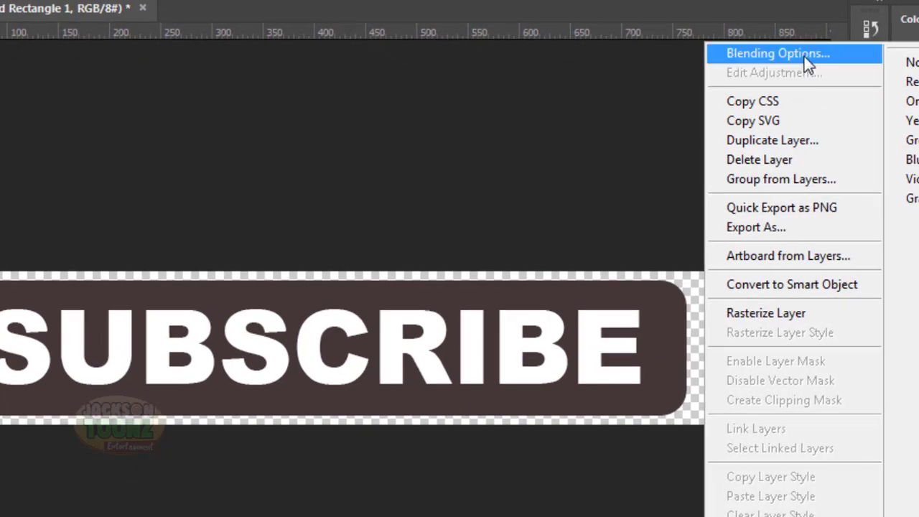
Add a Gradient Overlay to the rectangle and load the Black, White gradient for editing
click(707, 80)
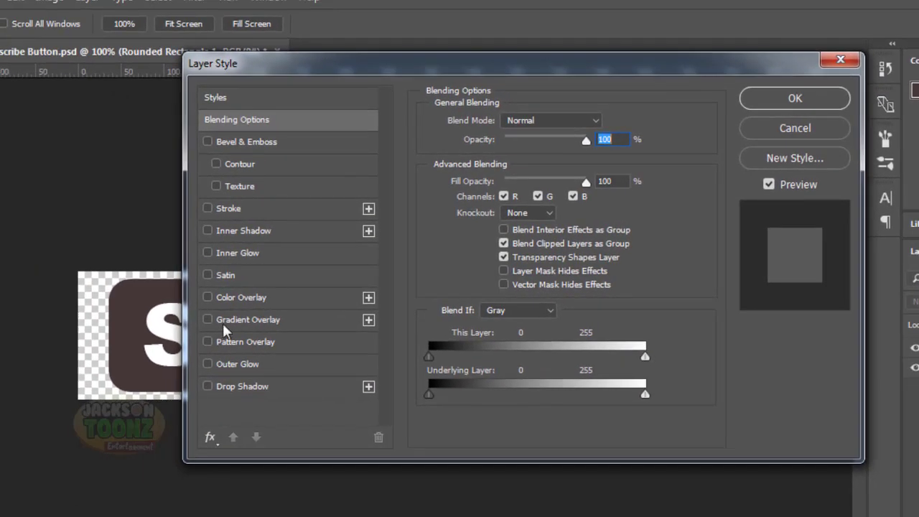
click(208, 320)
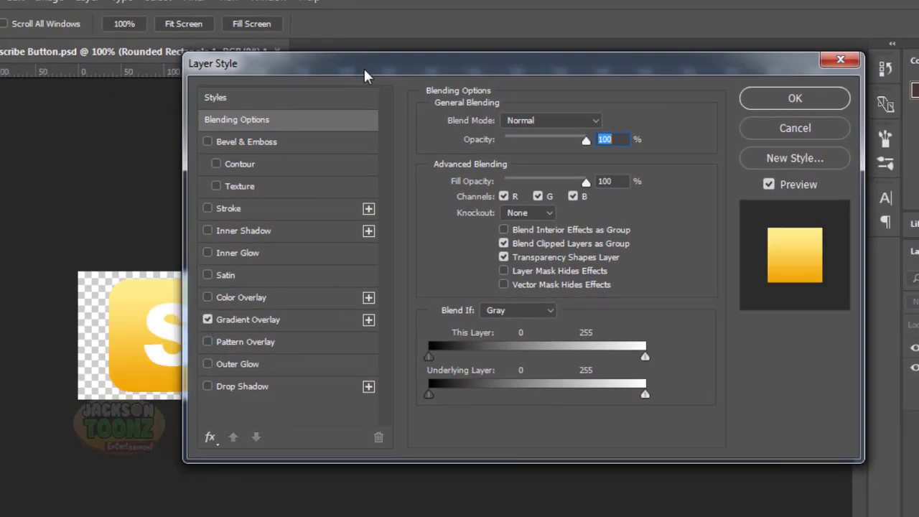
drag(364, 75, 599, 131)
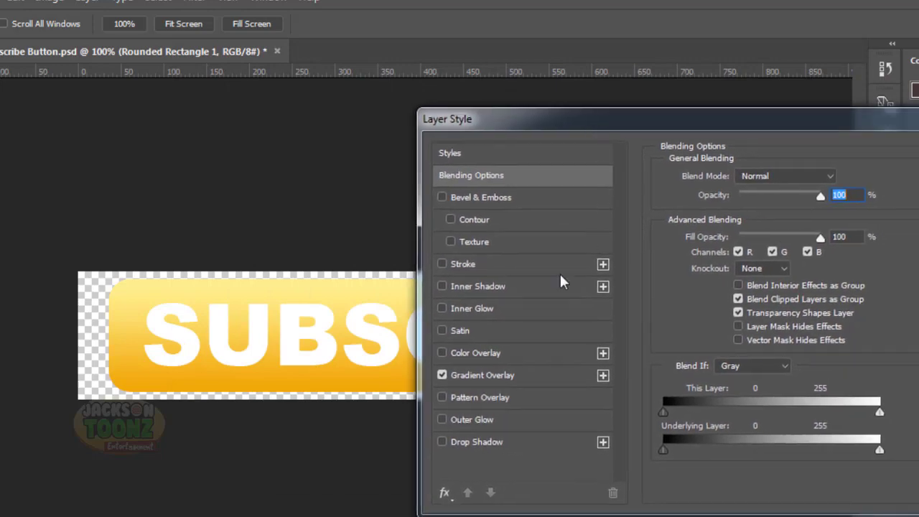
click(496, 377)
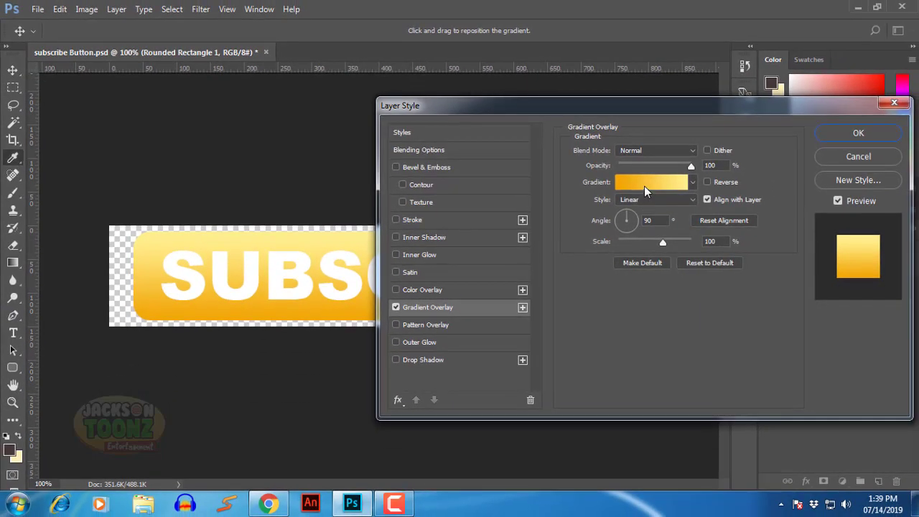
click(644, 183)
click(683, 129)
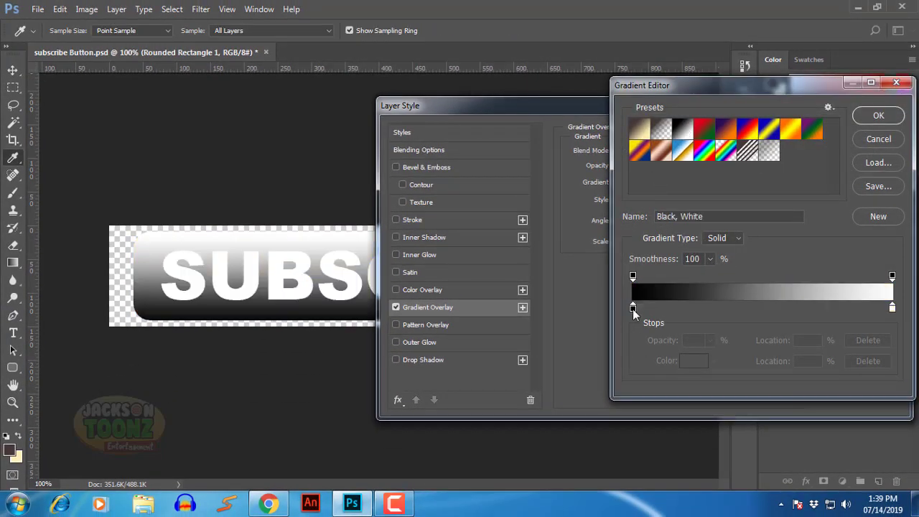
Set the gradient's first colour stop to a dark red (d70000)
click(633, 307)
click(695, 361)
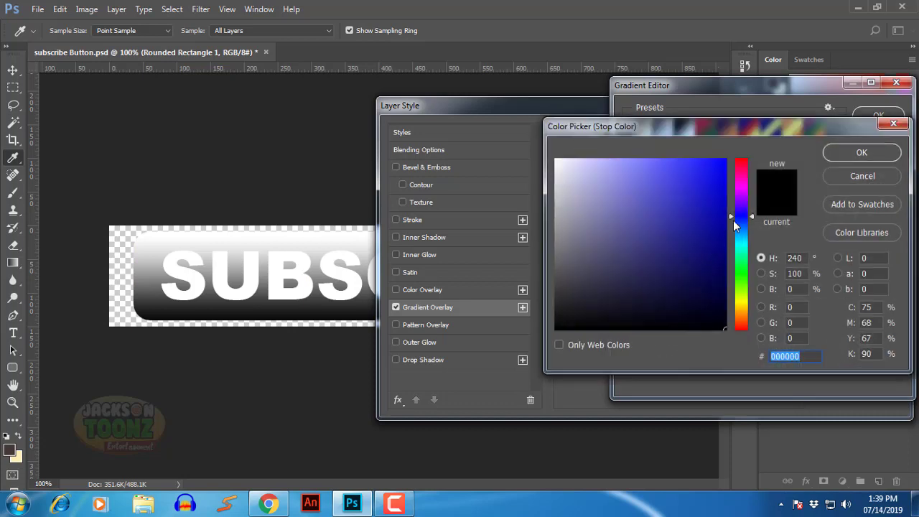
drag(734, 225, 741, 140)
drag(707, 169, 749, 154)
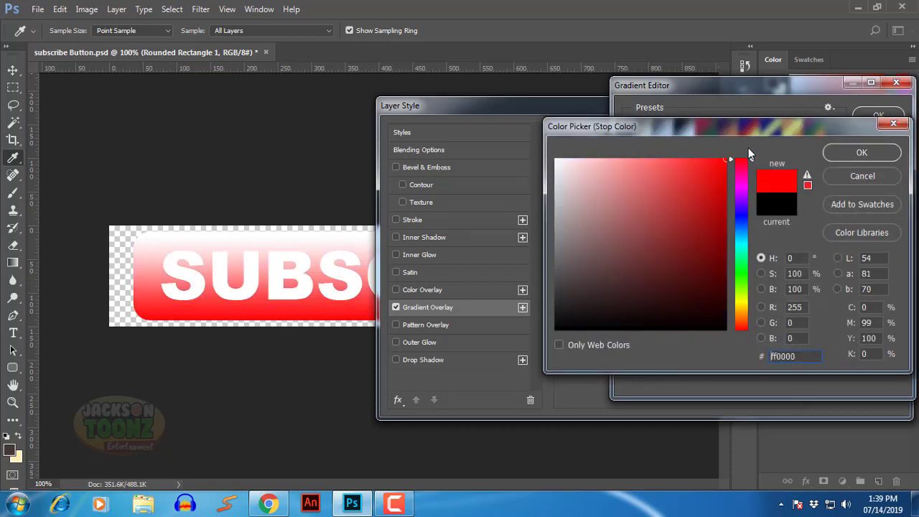
drag(725, 184, 727, 178)
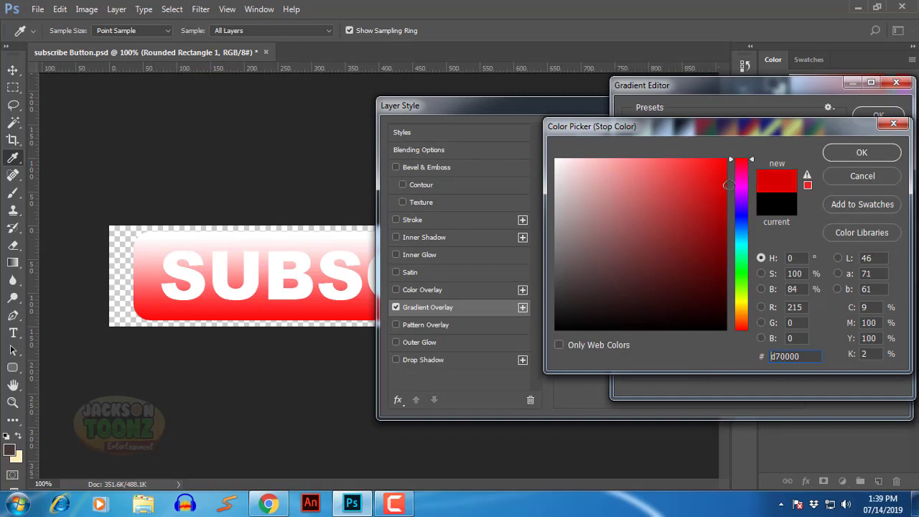
click(862, 152)
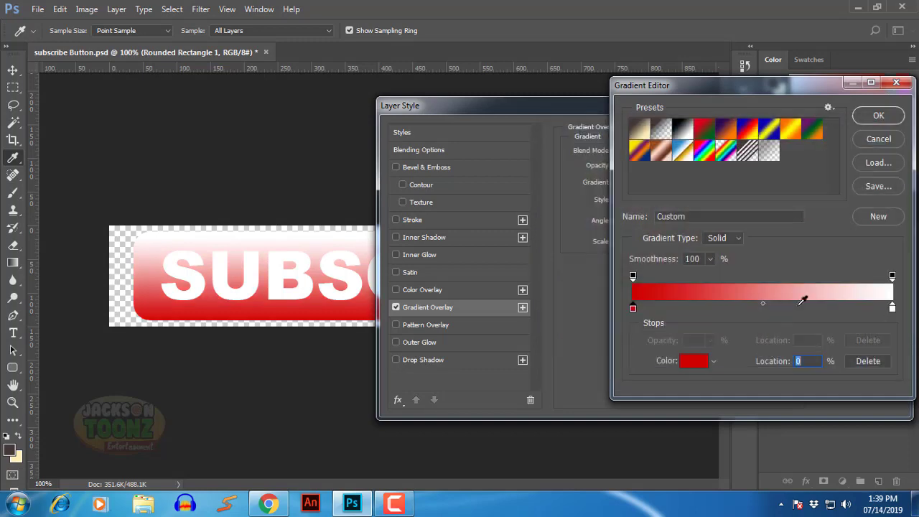
Set the second colour stop to red ff0000 and confirm the gradient
click(892, 308)
click(693, 360)
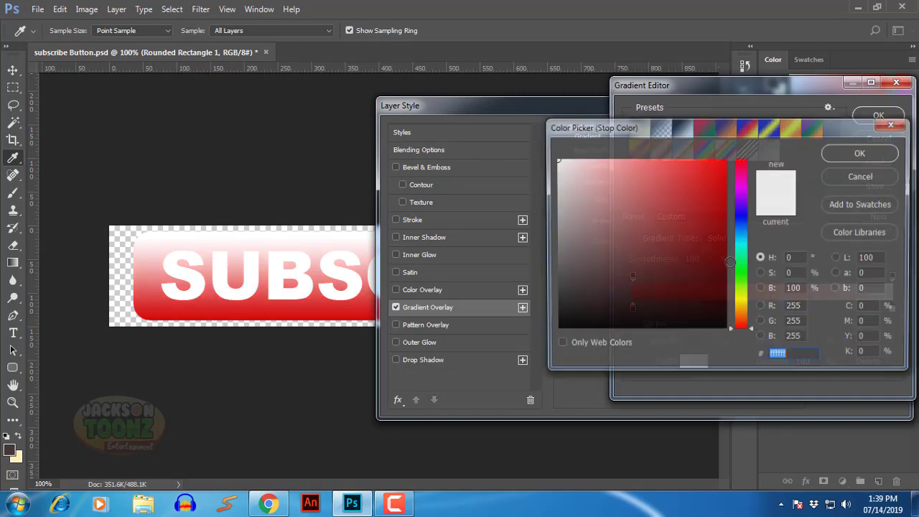
text(ff0000)
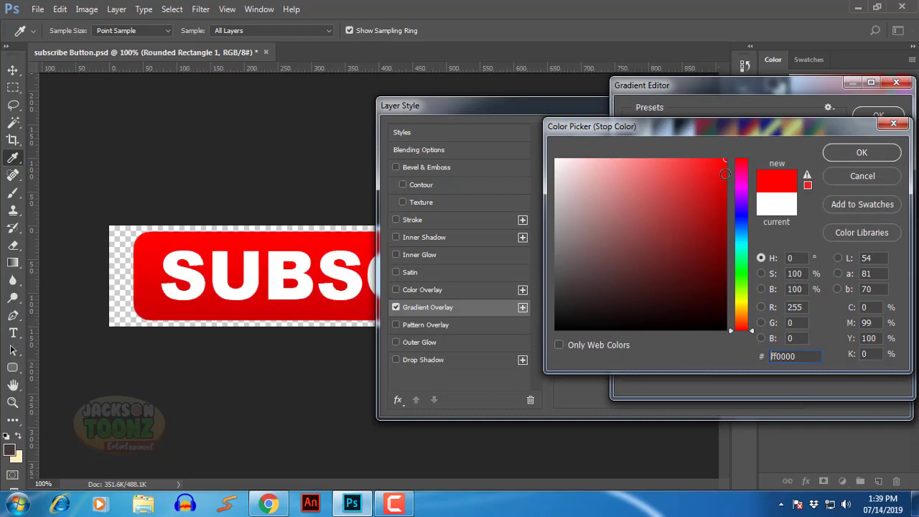
click(729, 165)
click(855, 153)
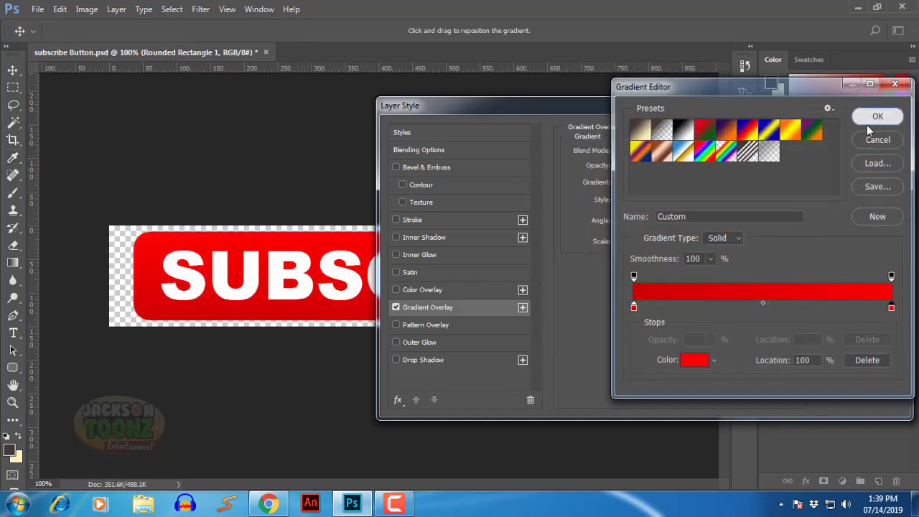
click(869, 119)
Apply the red gradient style, add a new empty layer, and hide the SUBSCRIBE text layer
click(855, 133)
key(z)
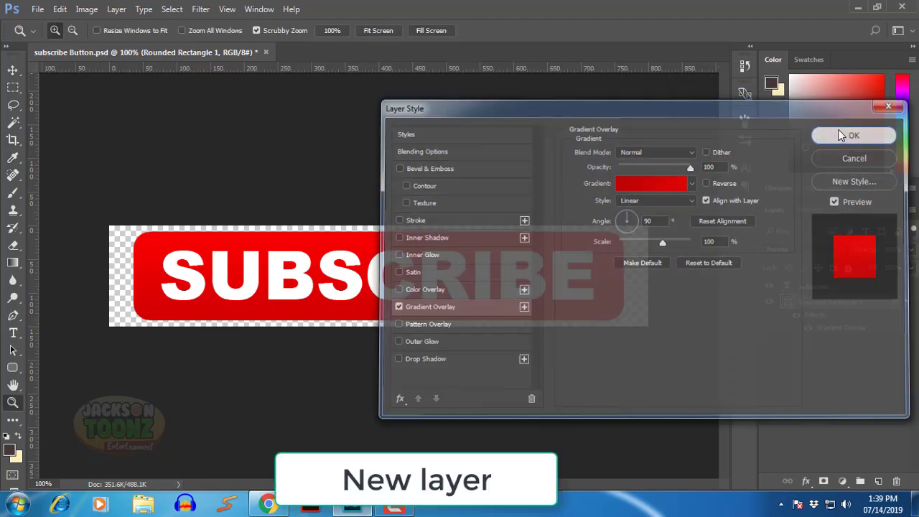
click(879, 480)
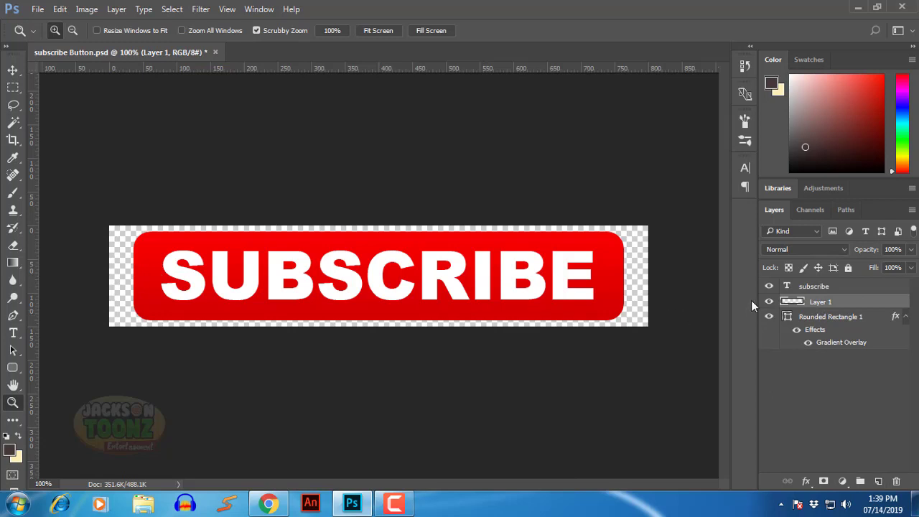
click(770, 288)
click(769, 287)
click(769, 288)
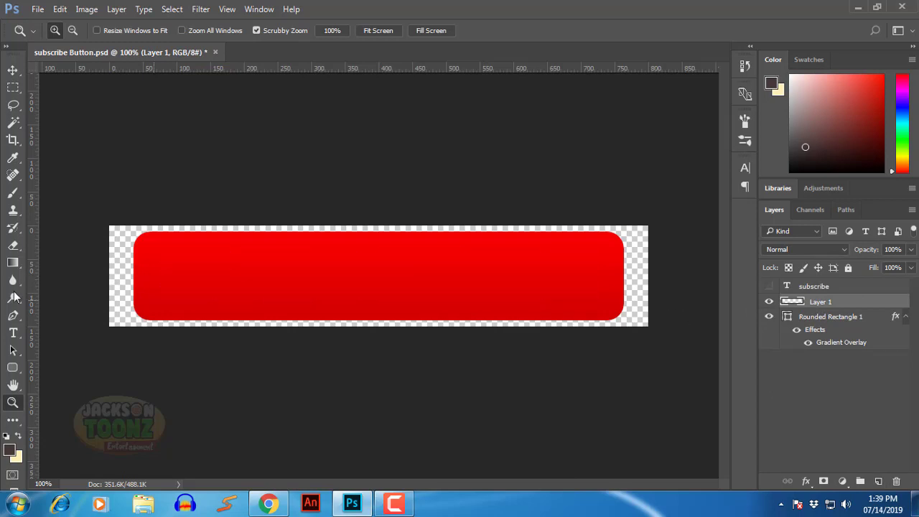
Select the button's upper half with the Rectangular Marquee and pick the Gradient Tool
click(13, 87)
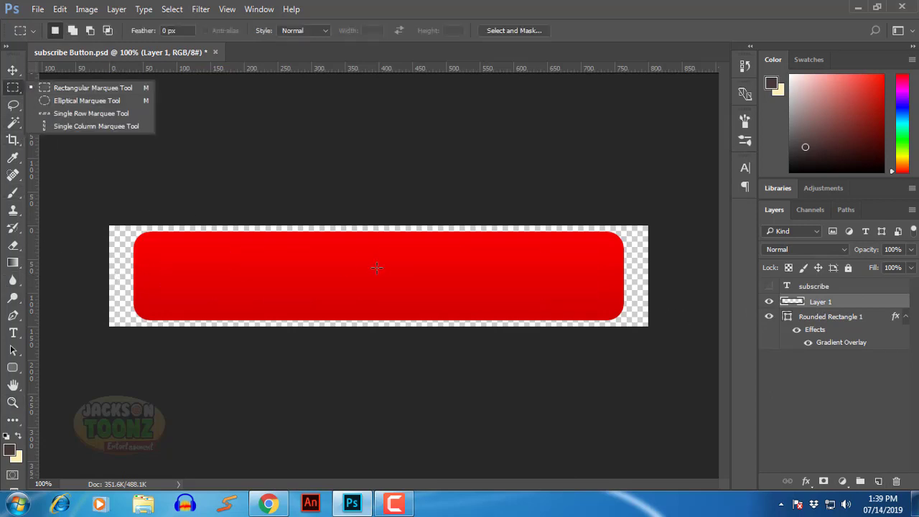
drag(122, 225, 644, 270)
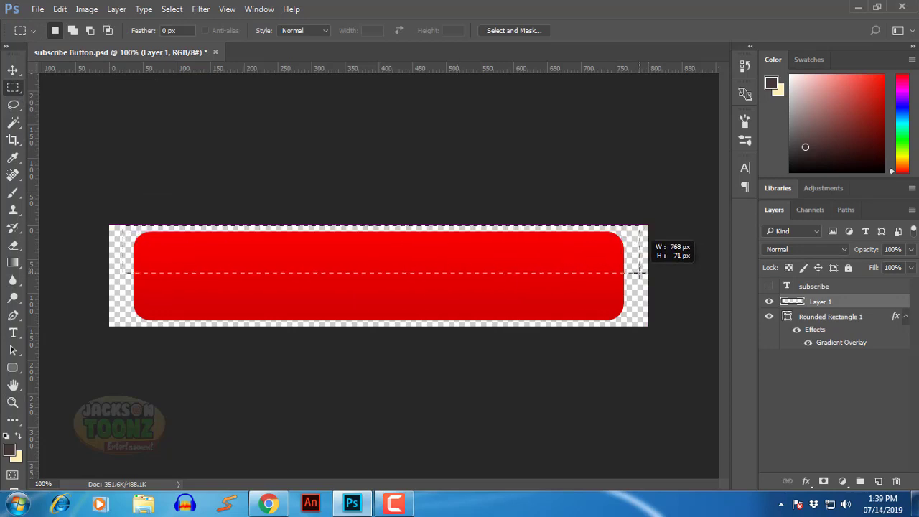
drag(645, 270, 638, 273)
key(g)
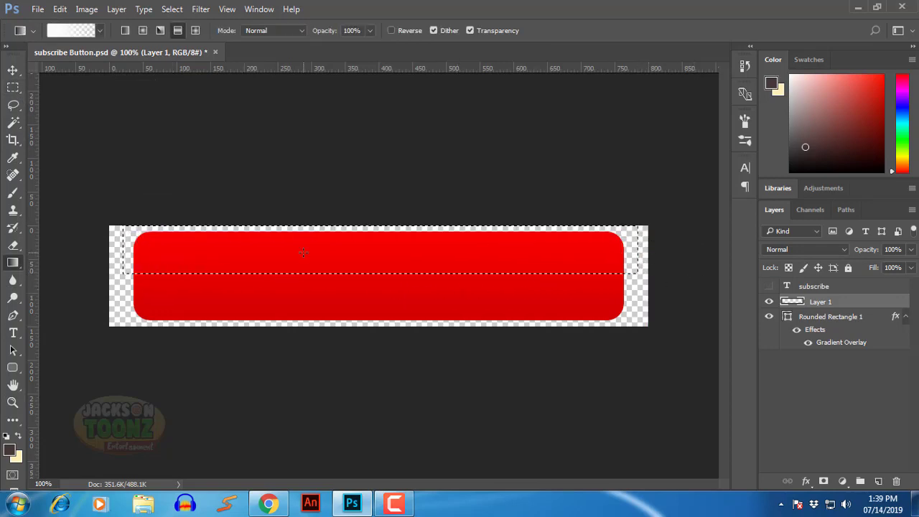
right_click(13, 263)
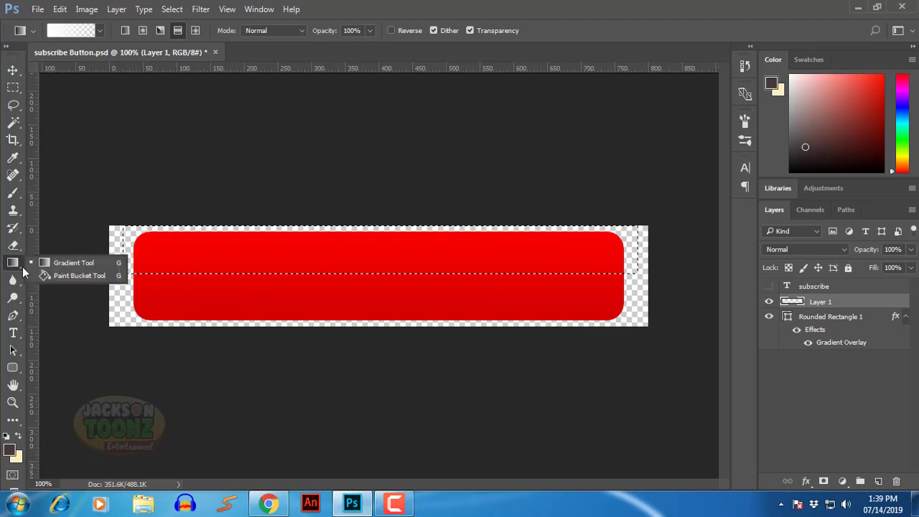
click(62, 264)
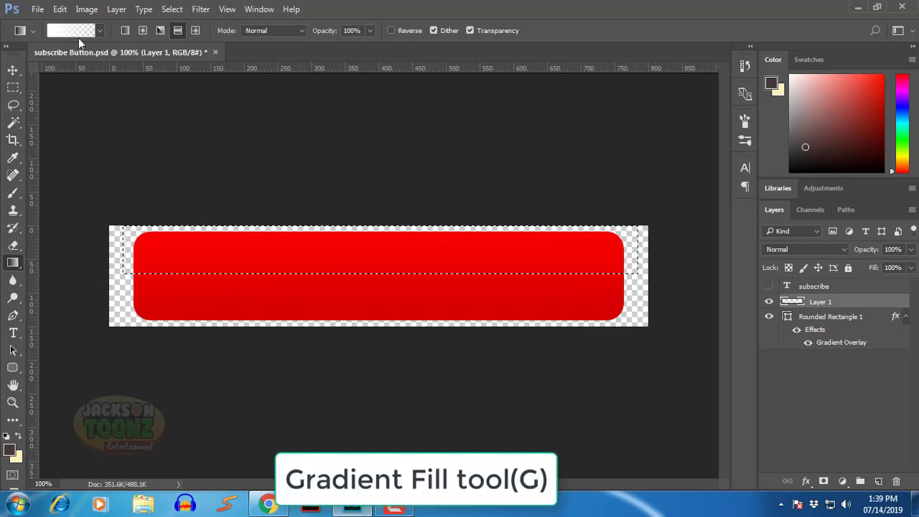
Set both the foreground and background colours to white
click(9, 451)
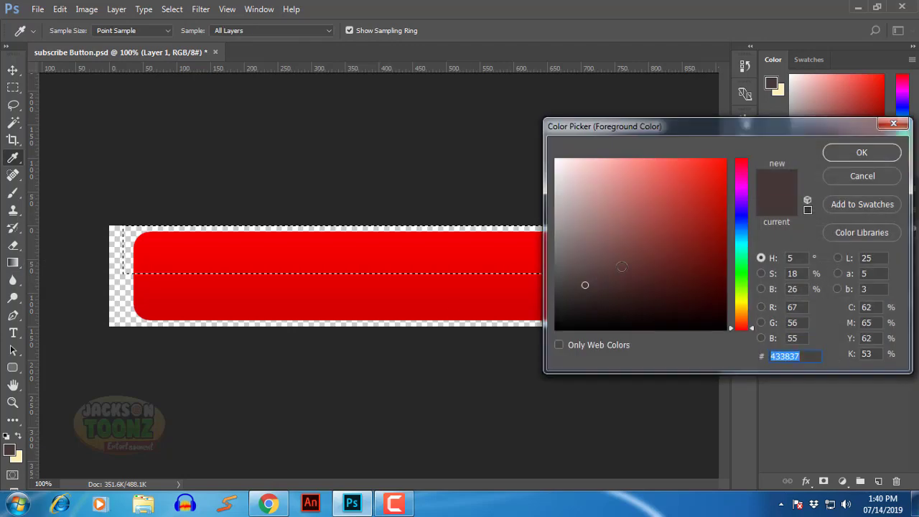
drag(621, 266, 555, 158)
click(862, 152)
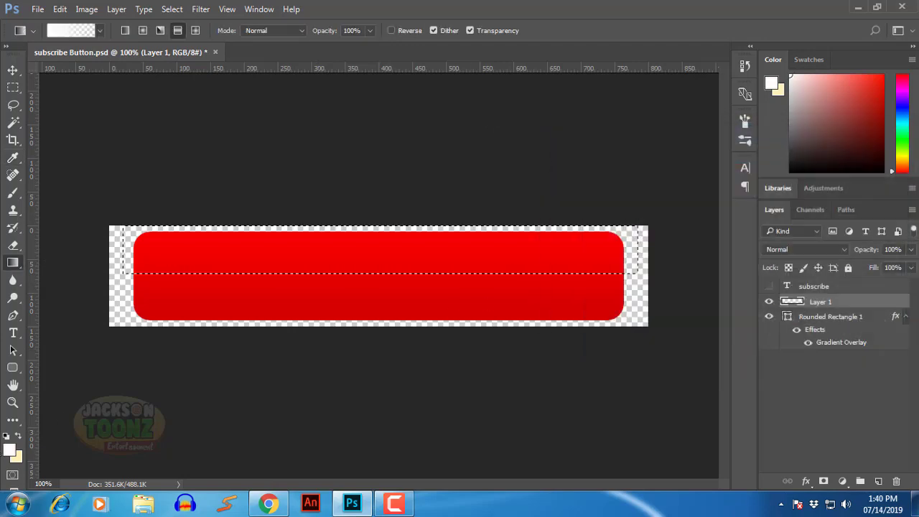
click(16, 457)
drag(660, 222, 555, 159)
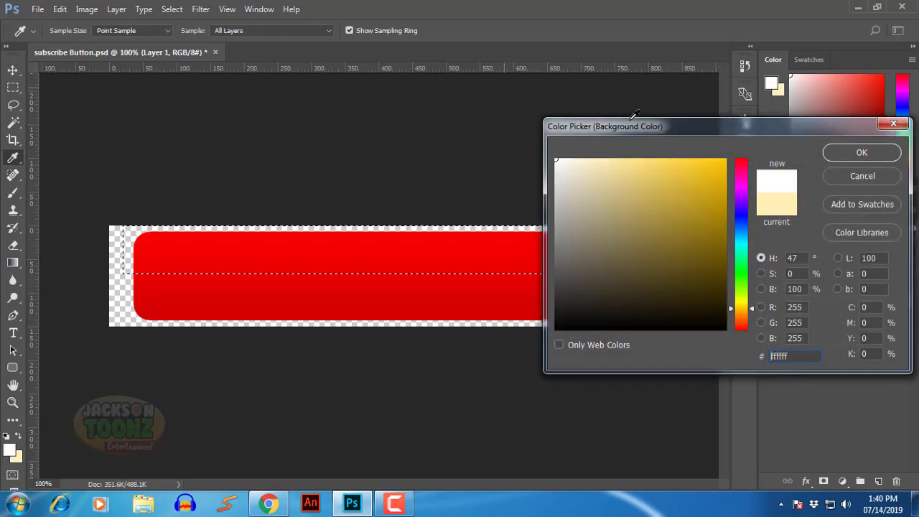
click(862, 152)
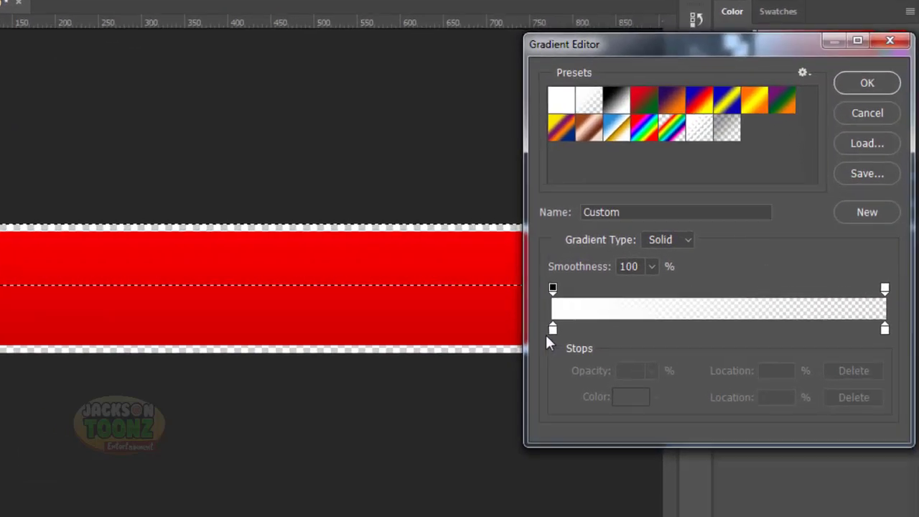
Choose the Foreground to Transparent gradient with stop opacities 100 and 0
click(473, 351)
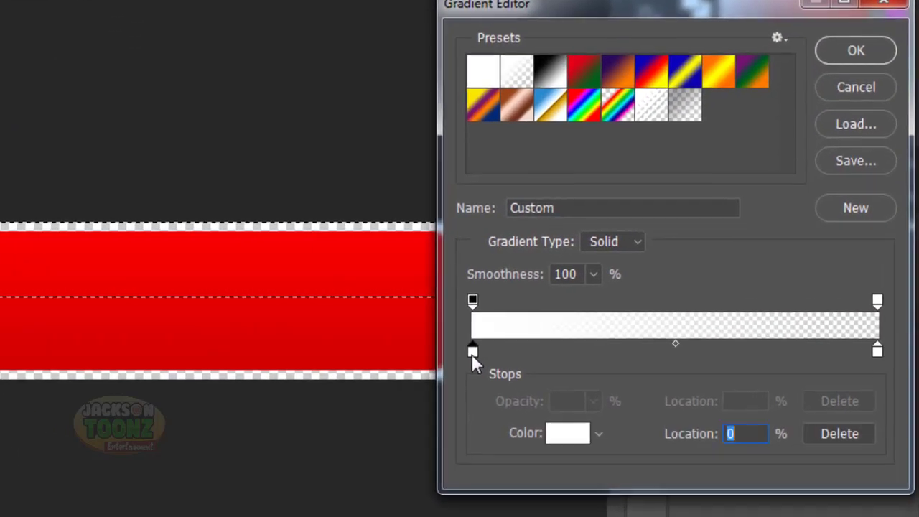
click(877, 350)
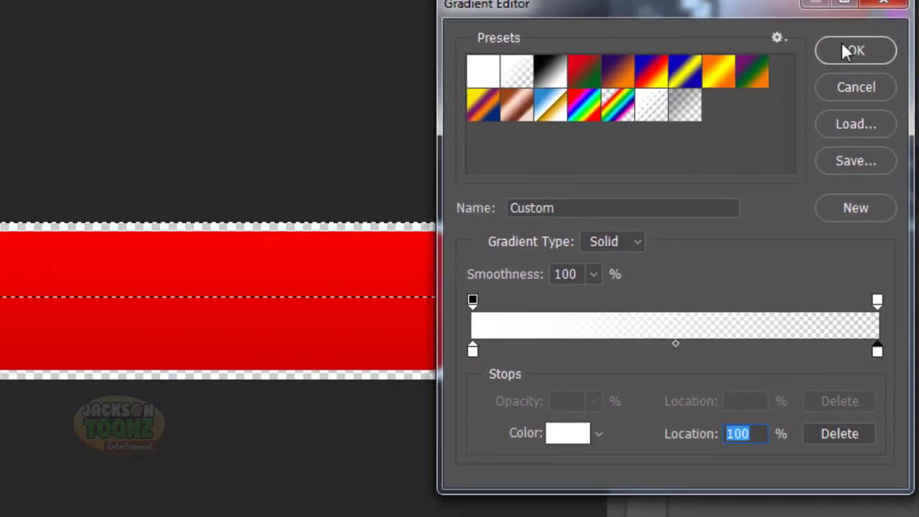
click(526, 79)
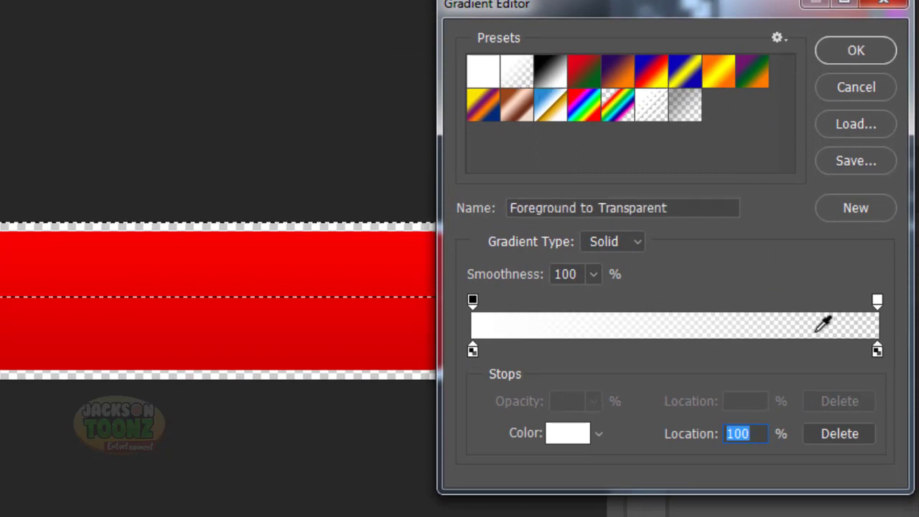
click(879, 300)
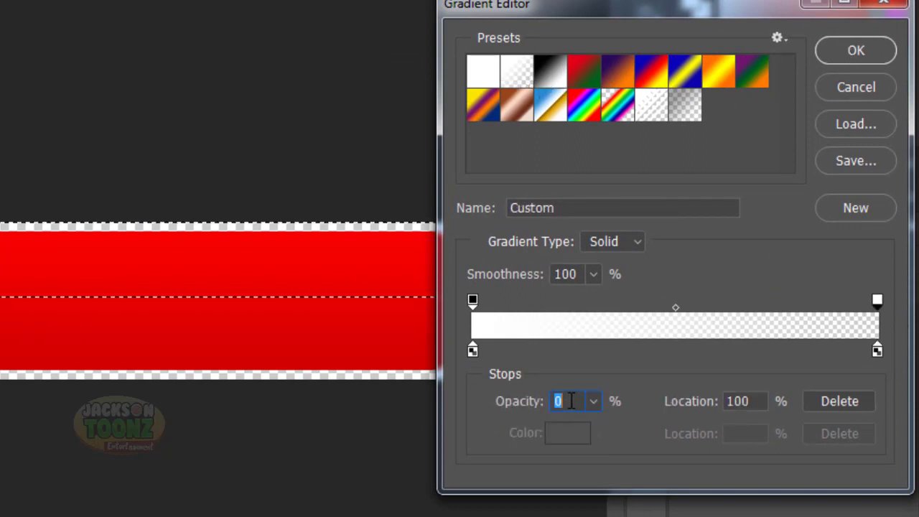
click(474, 303)
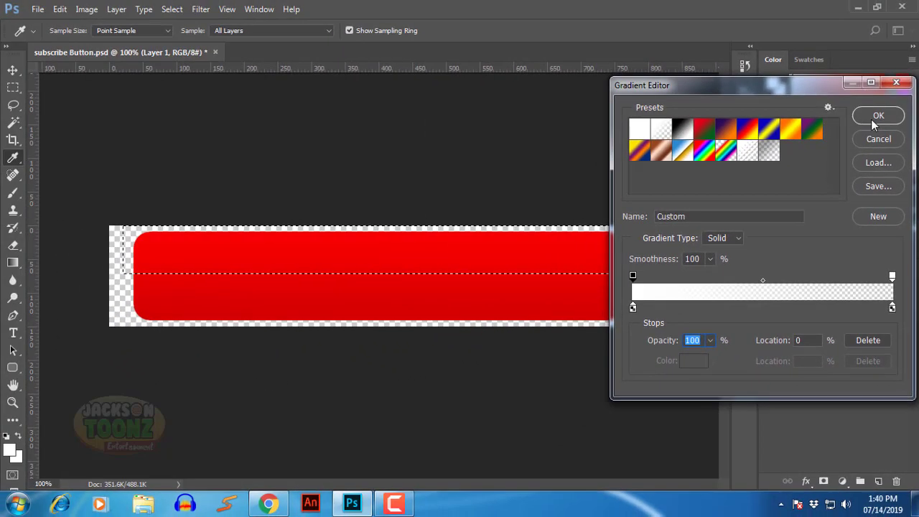
click(874, 120)
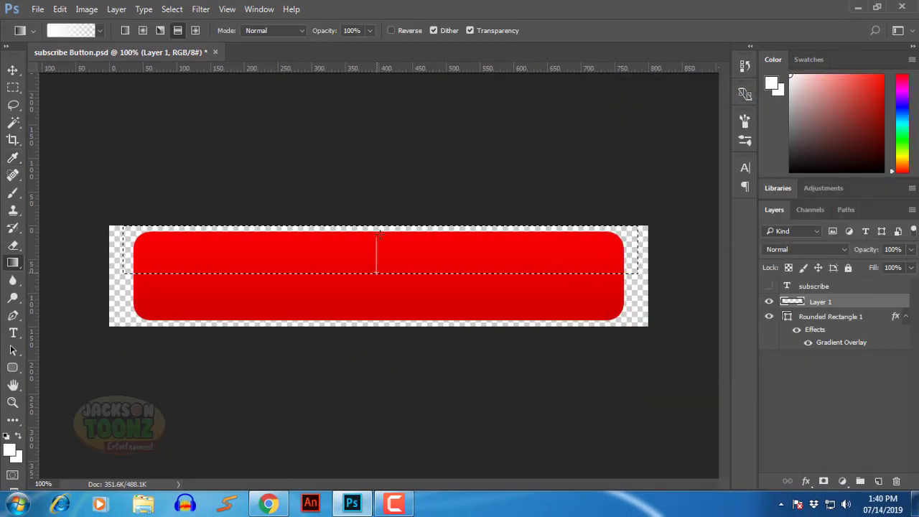
Fill the selection with a linear white gloss fading upward, masked to the button's shape
drag(377, 273, 376, 274)
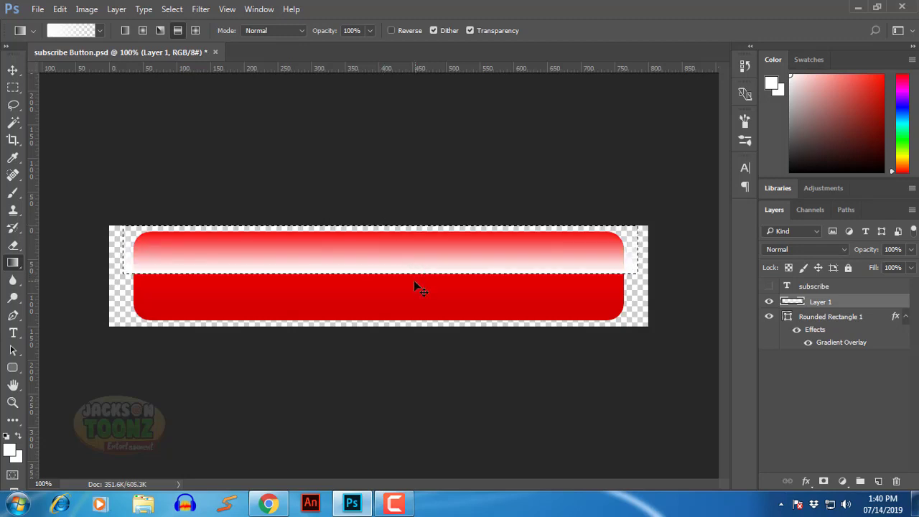
key(ctrl+z)
click(125, 30)
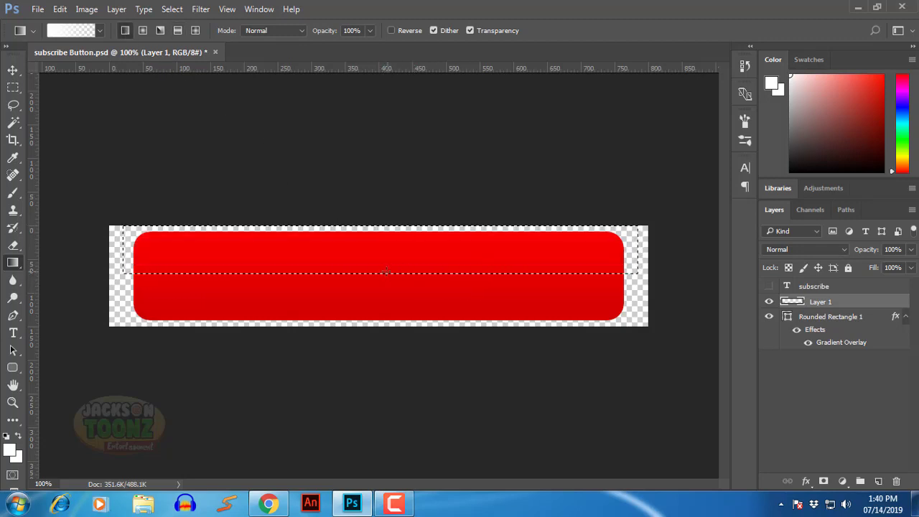
drag(376, 273, 378, 228)
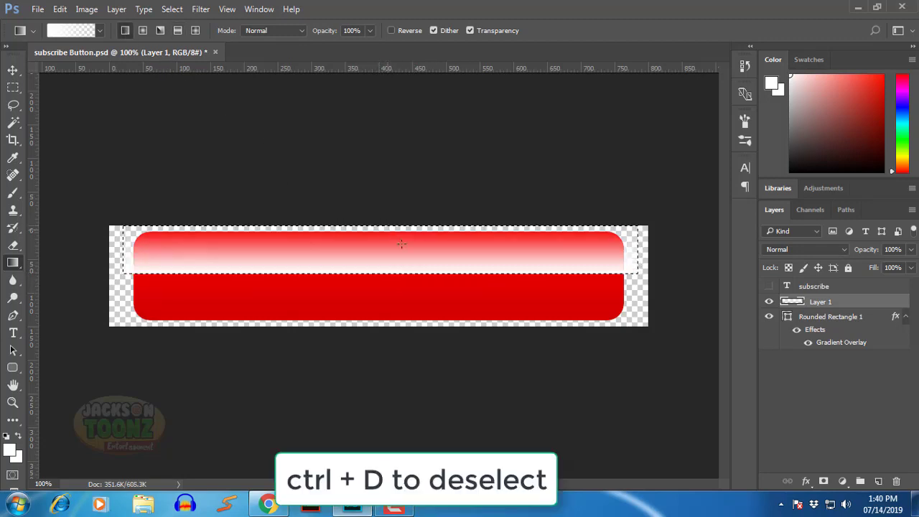
ctrl+click(788, 319)
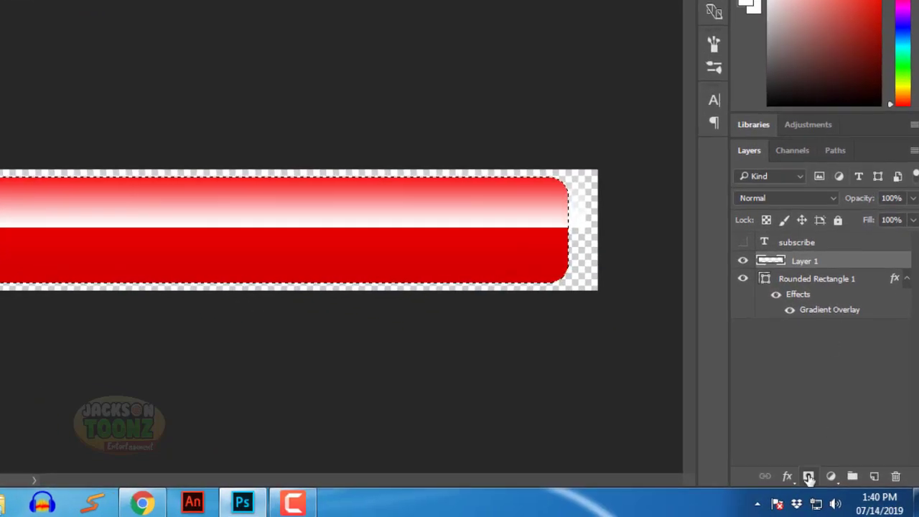
click(809, 476)
click(852, 263)
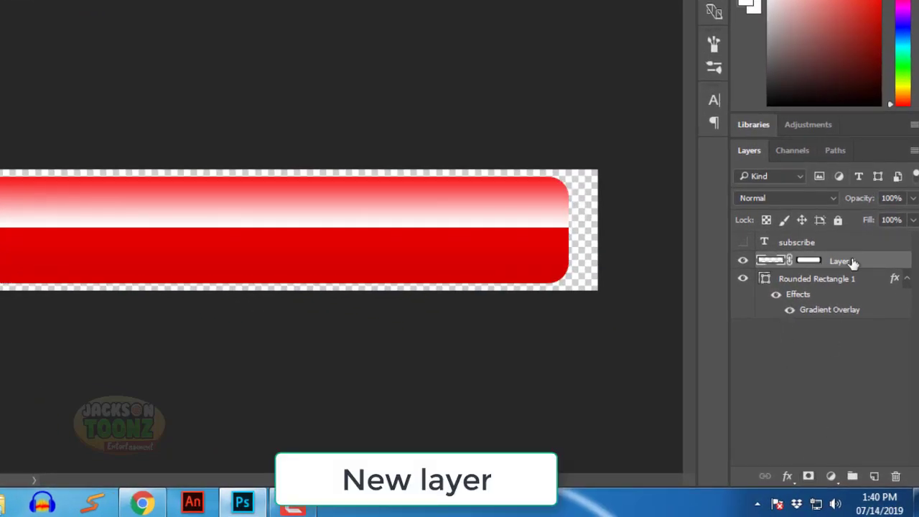
Blend the gloss layer in Lighten mode at 40% opacity and show the SUBSCRIBE text again
click(806, 197)
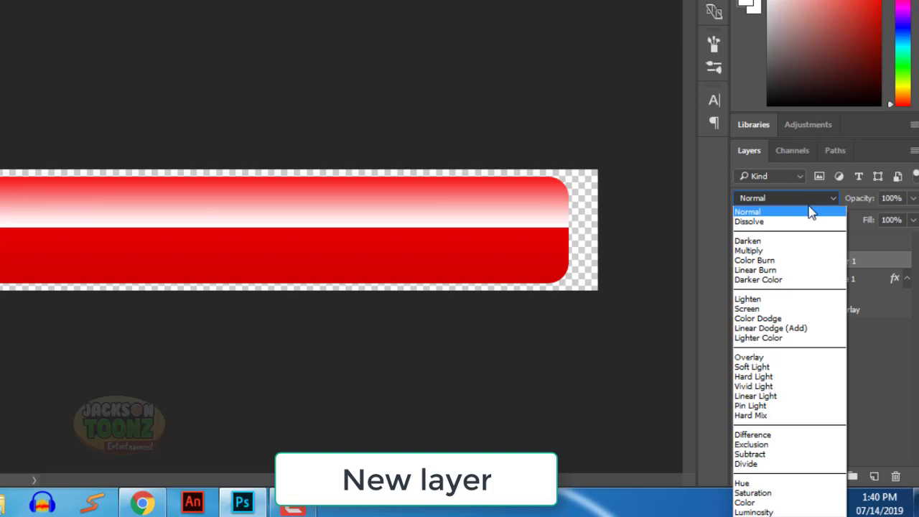
click(769, 357)
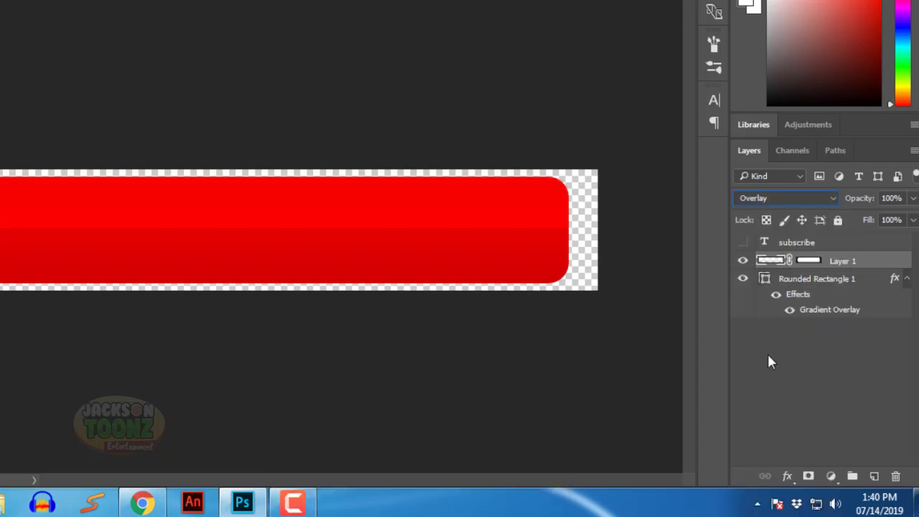
click(808, 200)
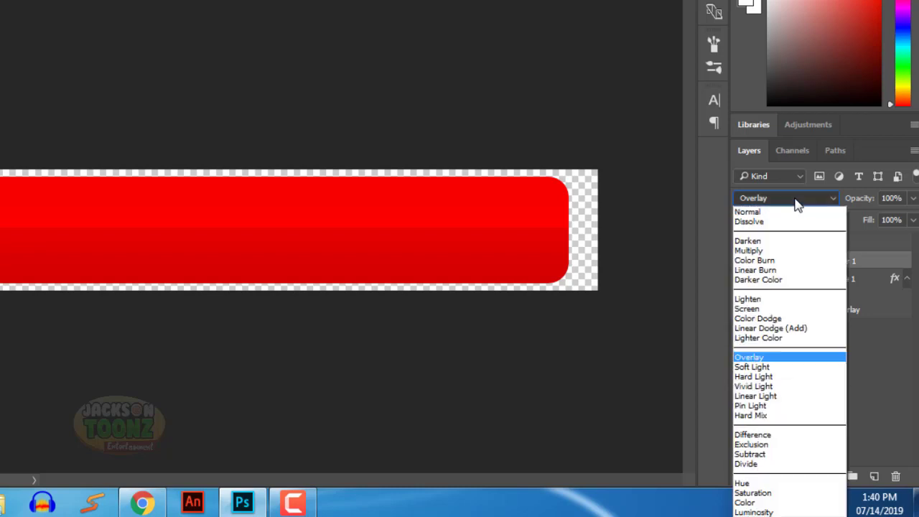
click(767, 367)
click(770, 199)
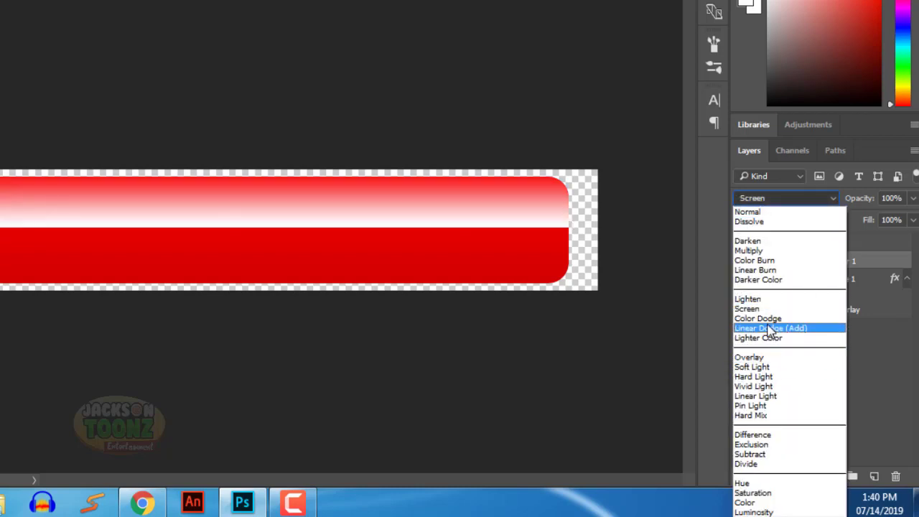
click(765, 299)
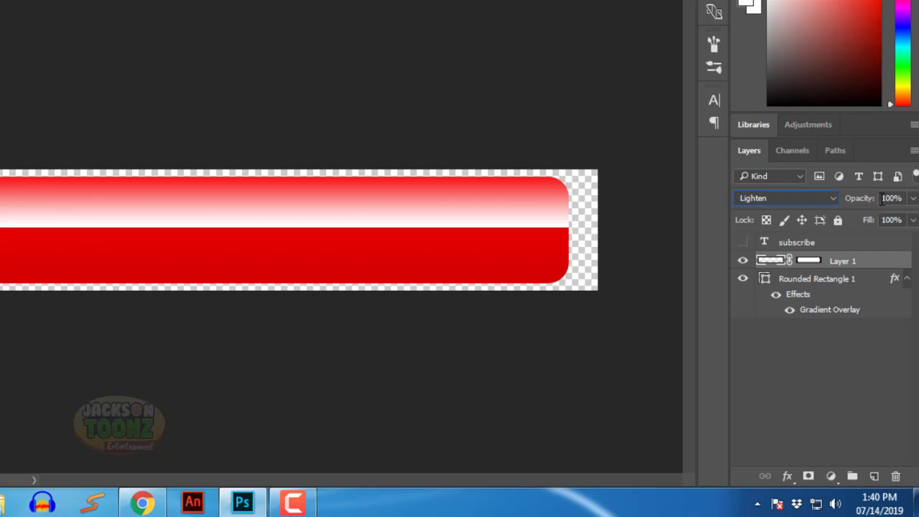
drag(871, 205, 848, 199)
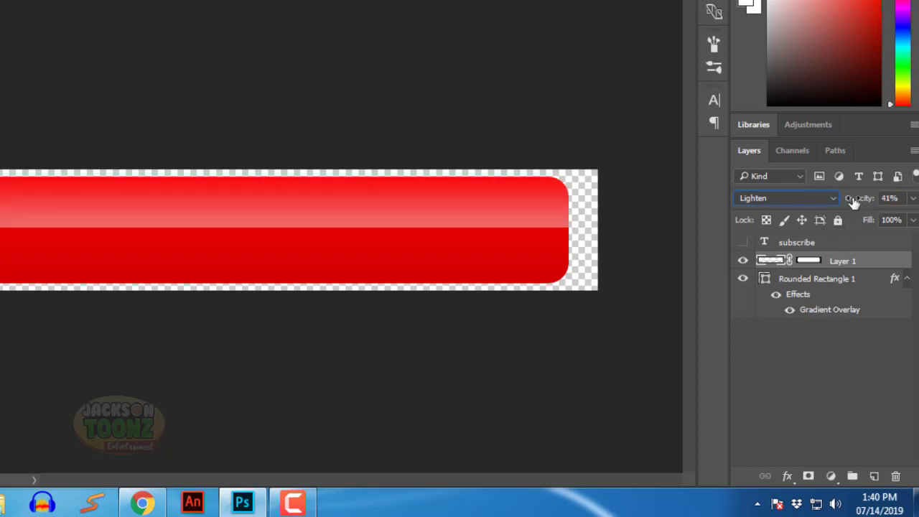
text(40)
click(741, 244)
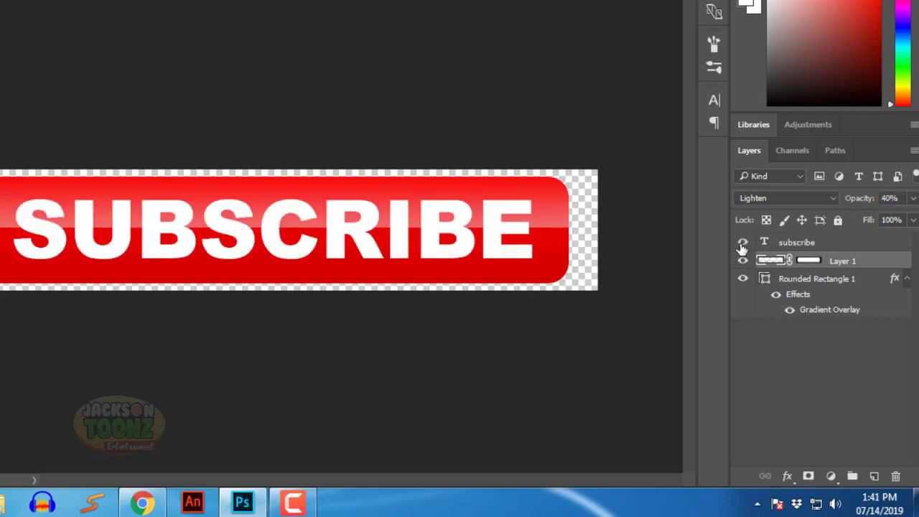
Add a Drop Shadow layer style to the SUBSCRIBE text layer
click(810, 243)
right_click(807, 245)
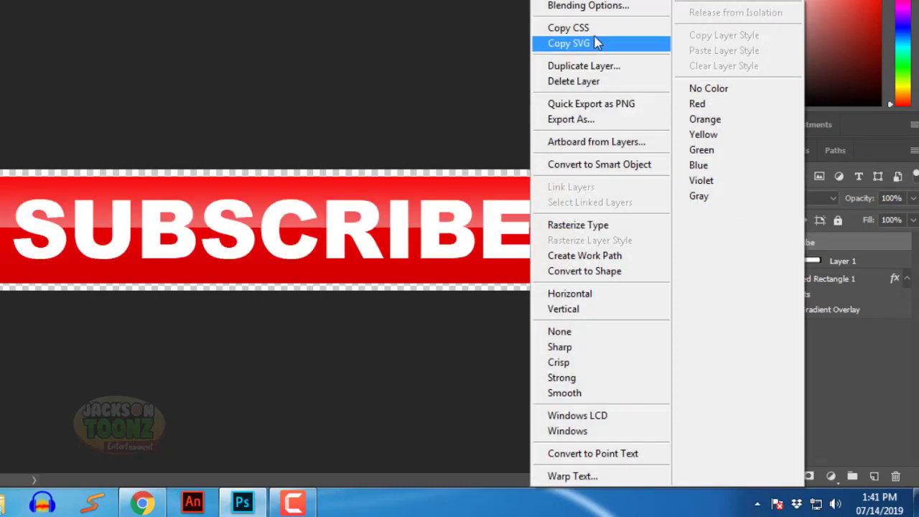
click(604, 6)
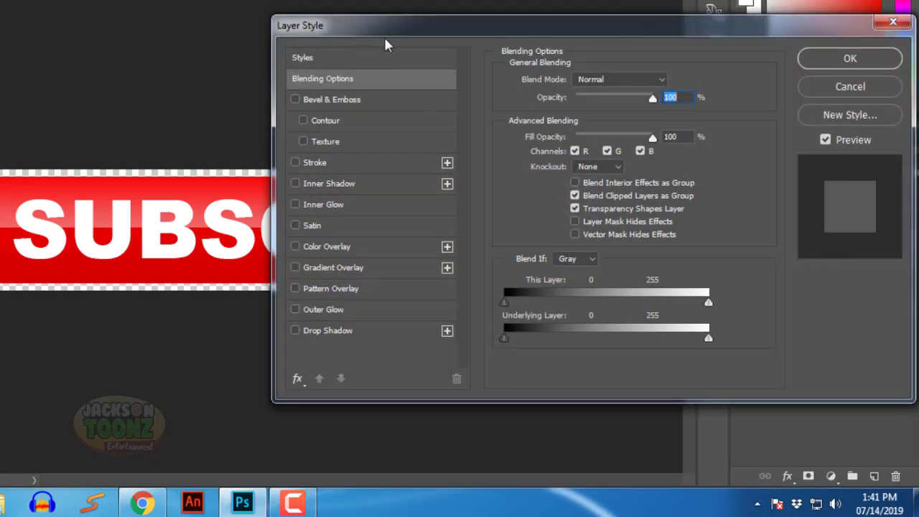
drag(382, 38, 599, 45)
click(547, 339)
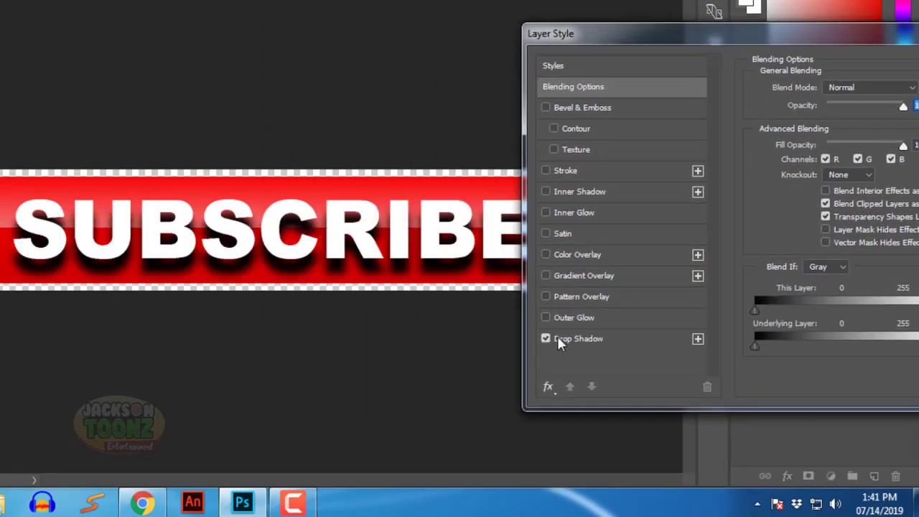
click(567, 337)
Give the drop shadow 2 px distance, 8 px size and 4% spread, and apply it
drag(787, 33, 629, 33)
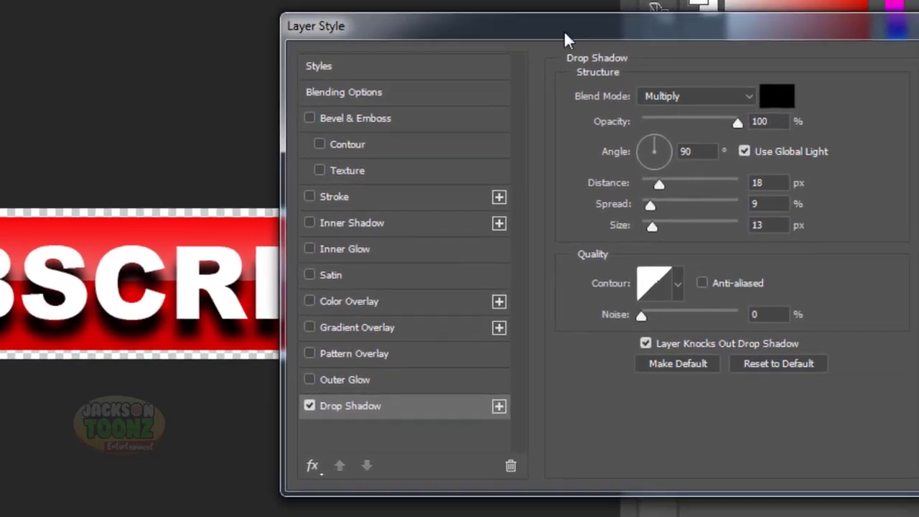
drag(600, 185, 584, 185)
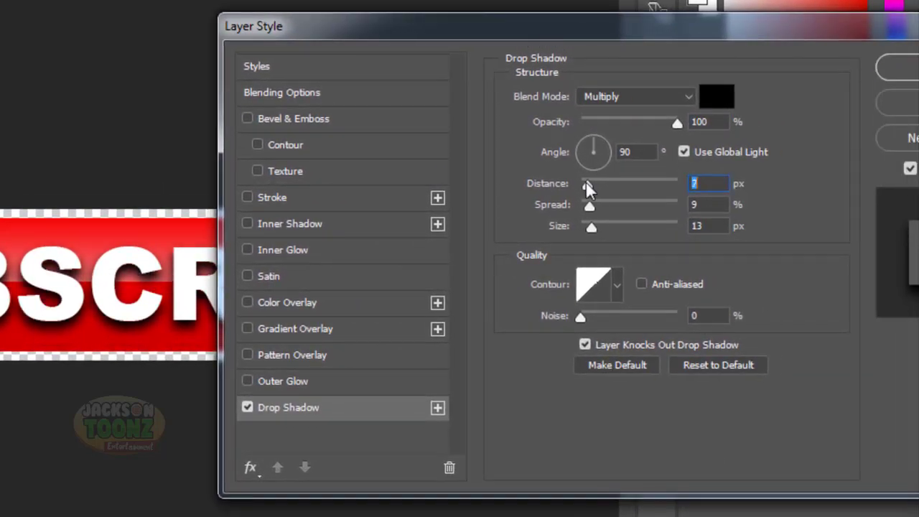
drag(588, 228, 585, 228)
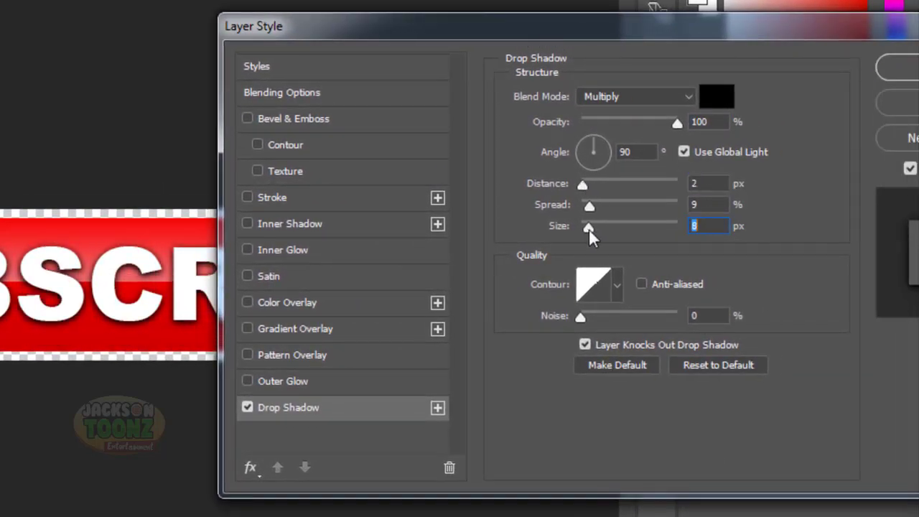
text(8)
key(shift+Tab)
key(shift+Tab)
key(Tab)
text(4)
click(891, 66)
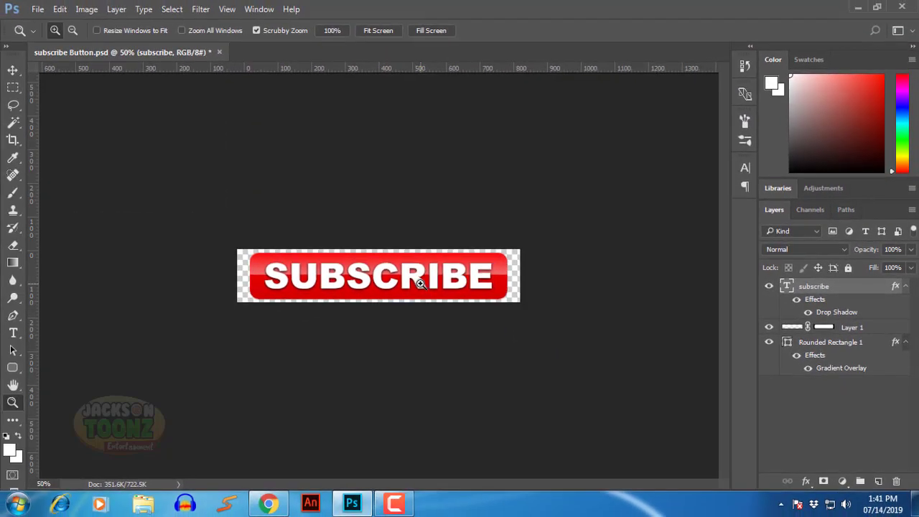
Lower the SUBSCRIBE drop shadow's opacity to 75%, keeping black as its colour
click(331, 288)
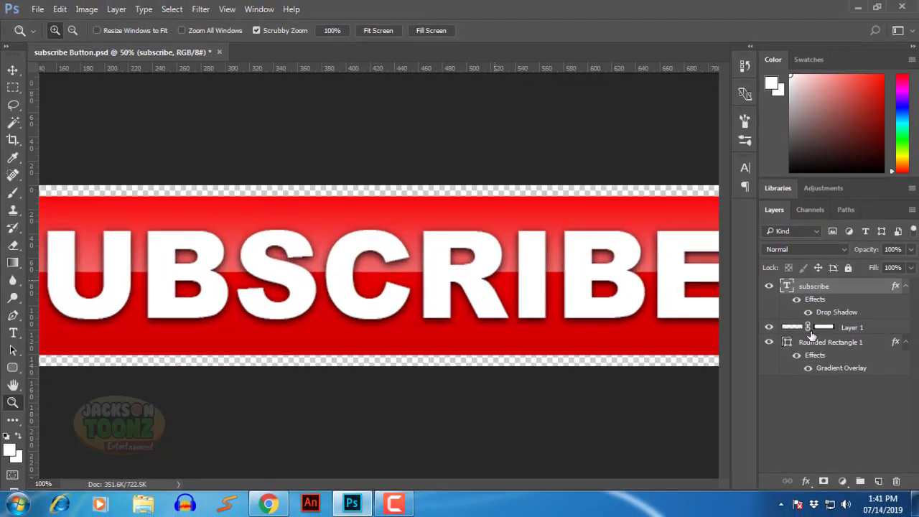
double_click(837, 311)
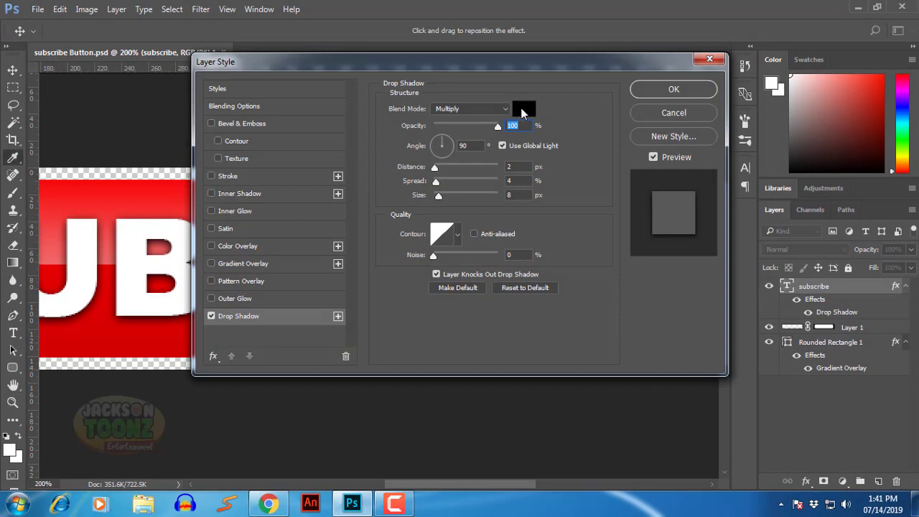
click(524, 109)
click(861, 152)
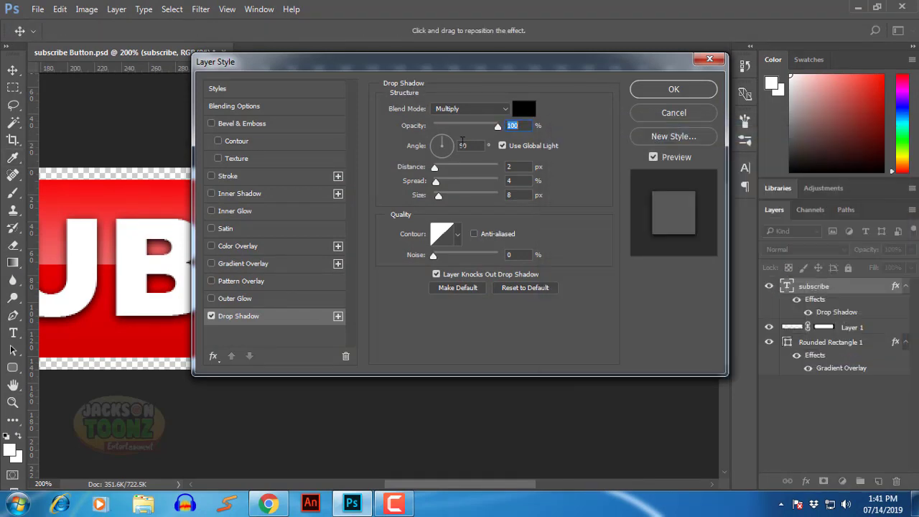
text(75)
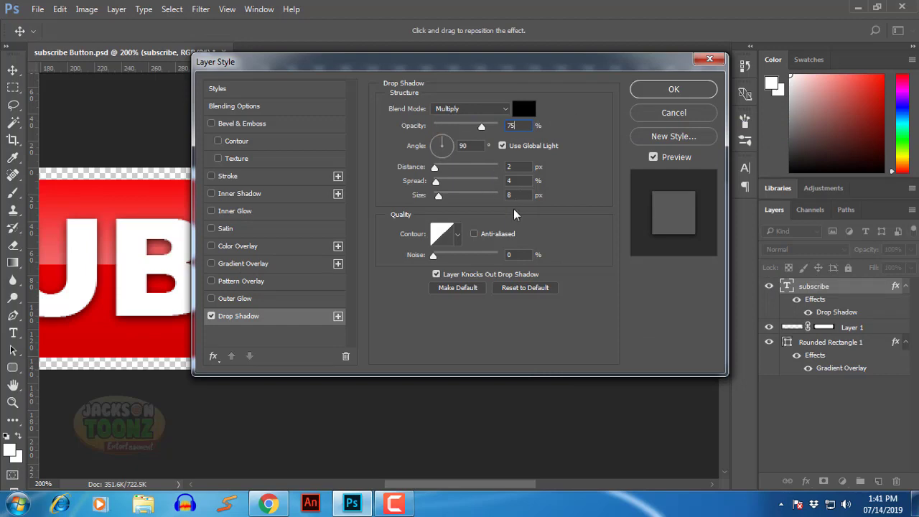
click(655, 93)
View the button at 100% and select the Rounded Rectangle 1 layer
key(z)
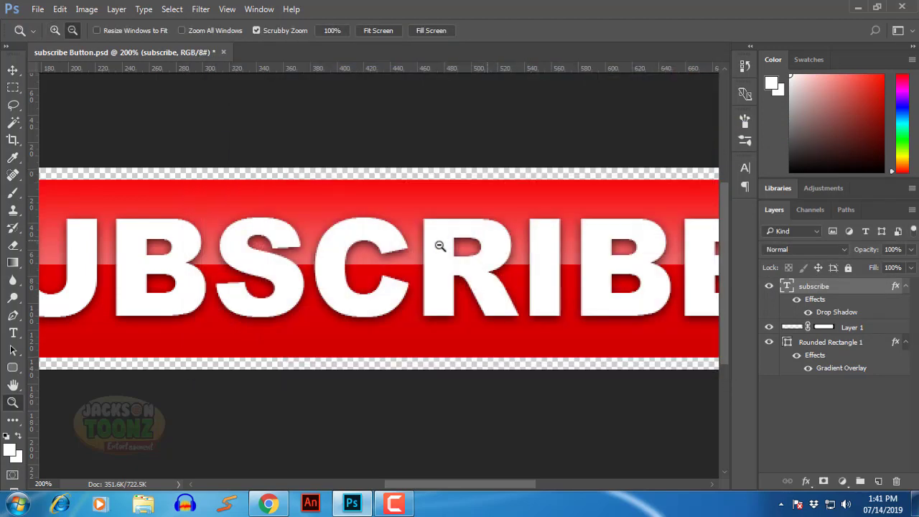
alt+click(439, 245)
alt+click(393, 280)
key(ctrl+1)
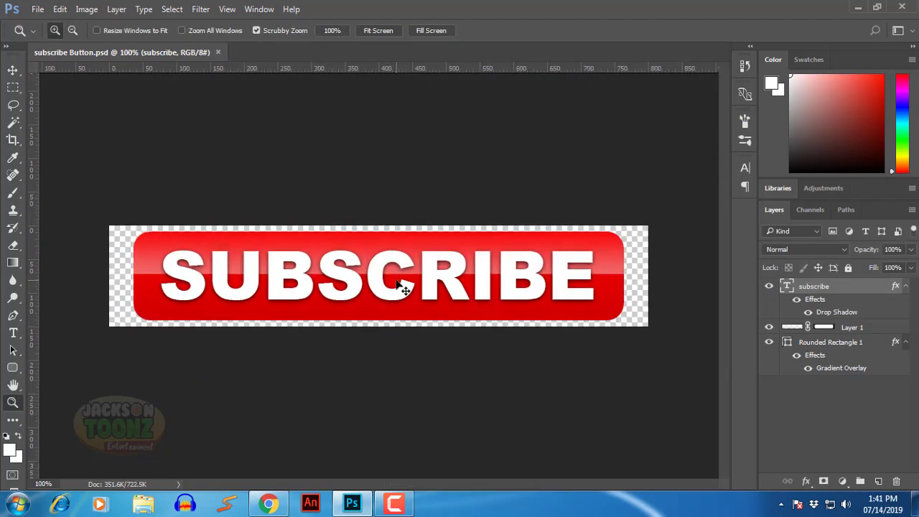
click(840, 329)
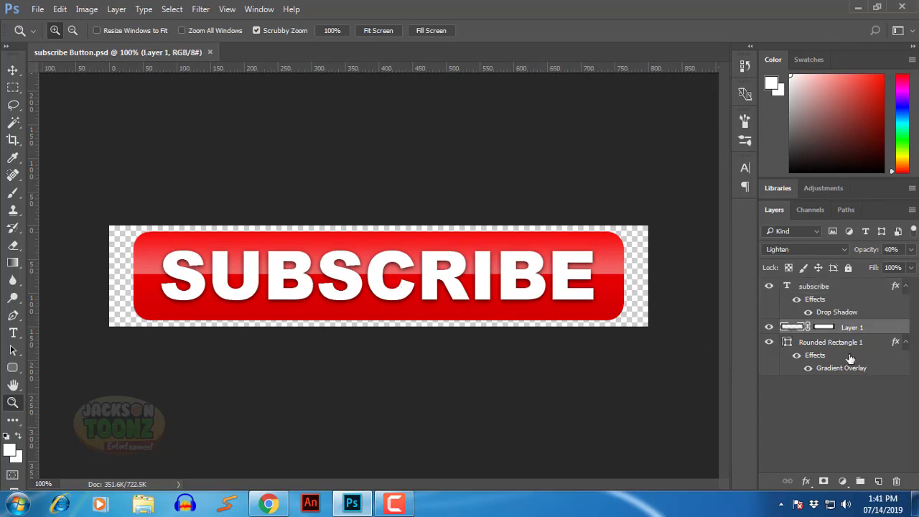
click(831, 347)
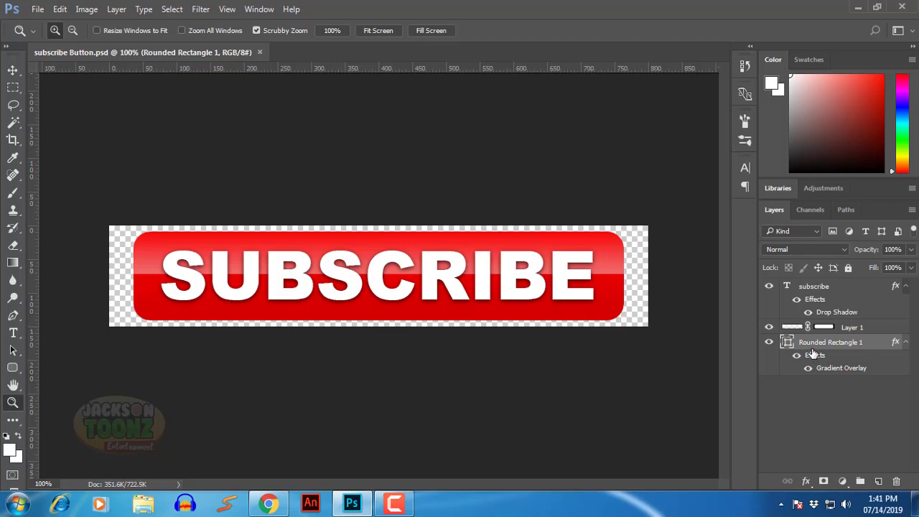
Enable Bevel & Emboss on Rounded Rectangle 1 with the Chisel Hard technique
right_click(813, 352)
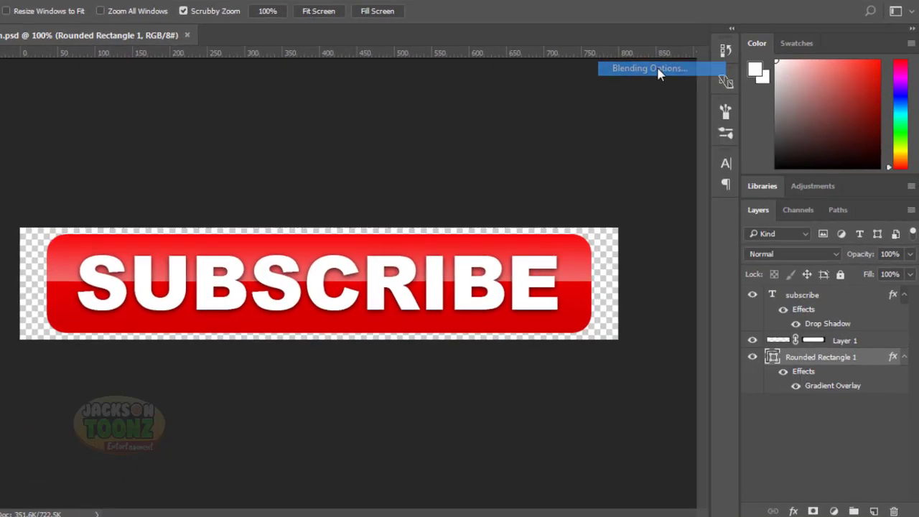
click(677, 82)
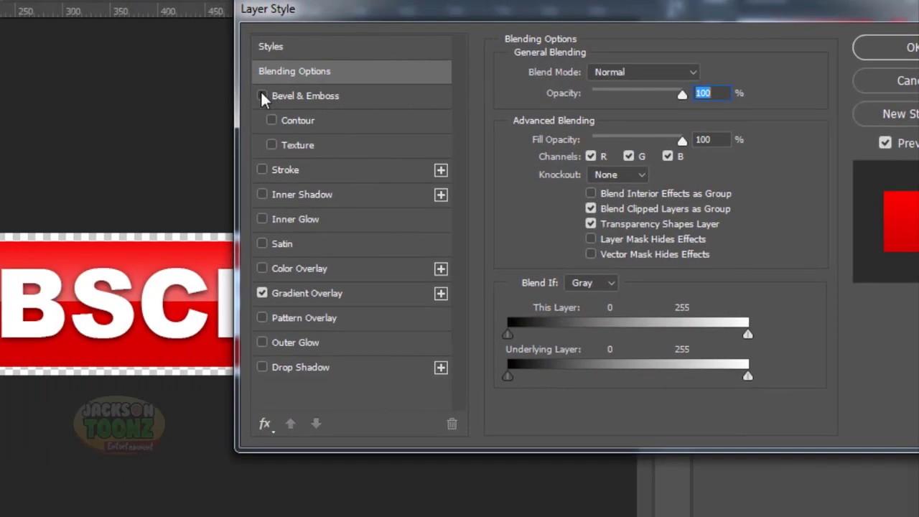
click(262, 96)
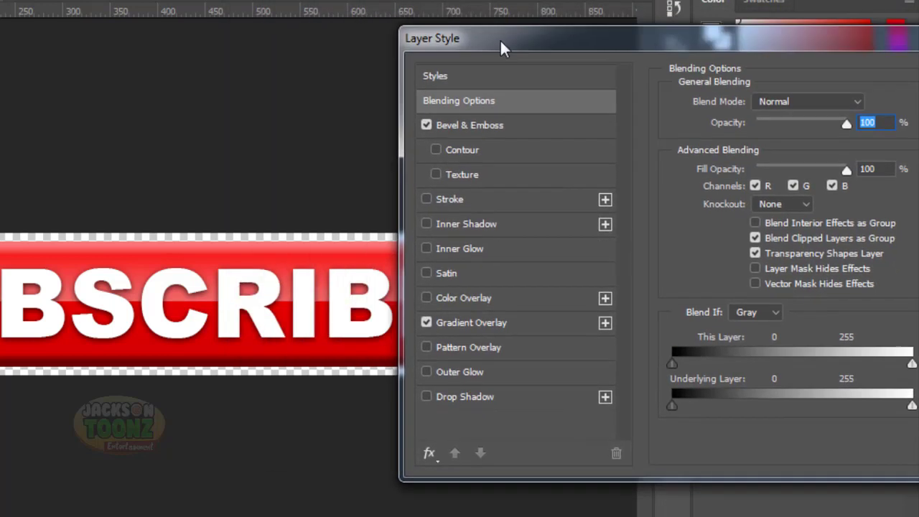
click(466, 126)
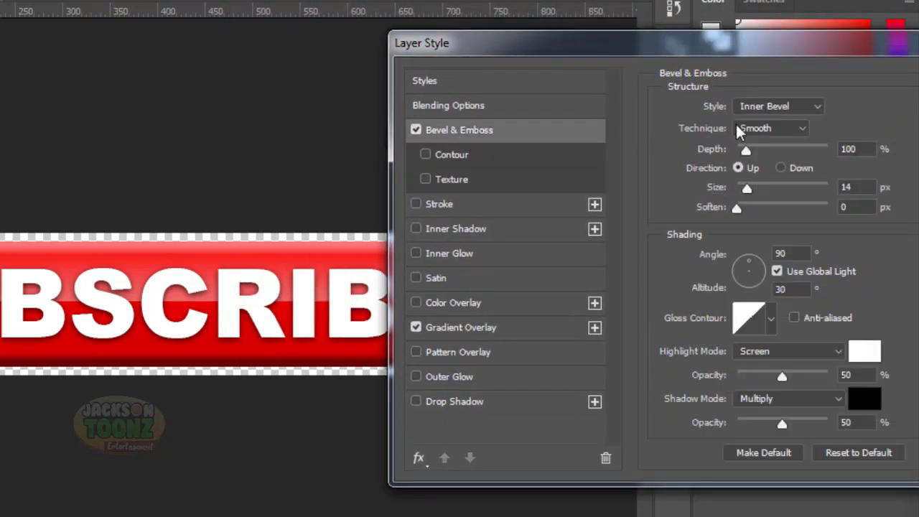
click(763, 130)
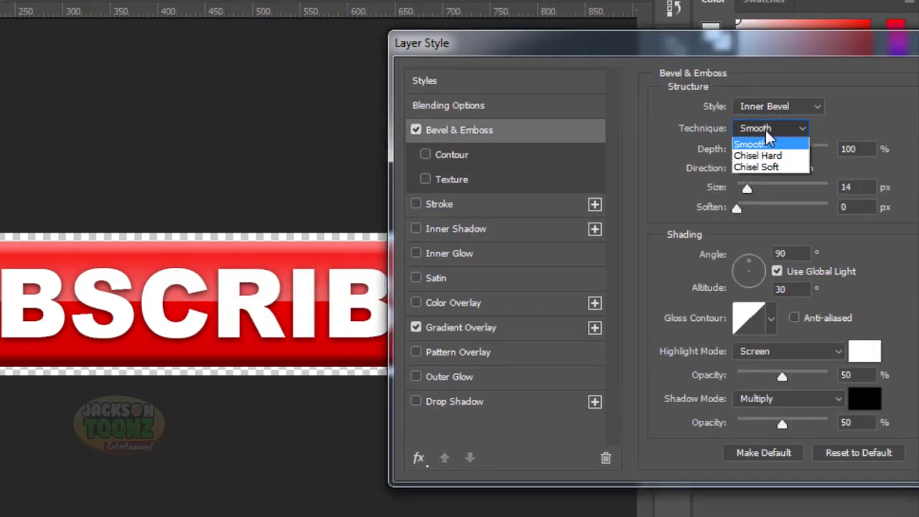
click(765, 132)
click(769, 106)
click(764, 130)
click(772, 130)
click(775, 156)
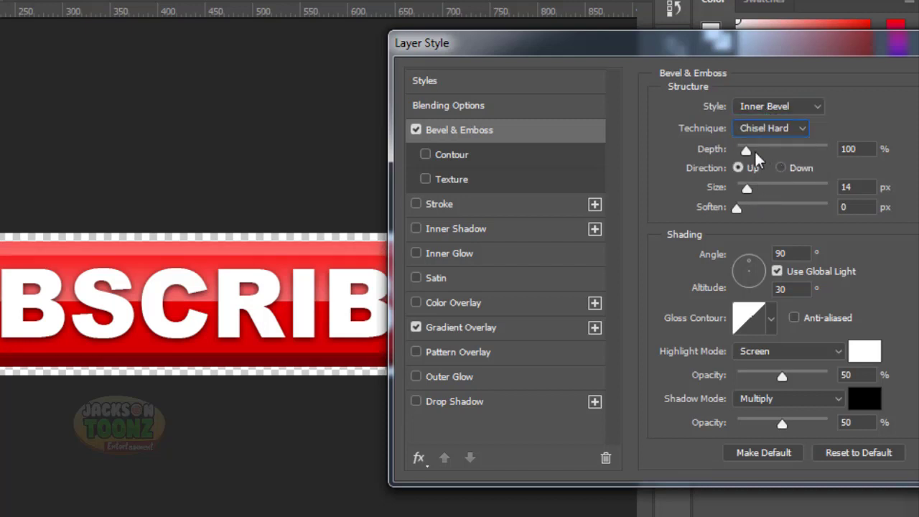
Set the bevel depth to 100% and size to 5 px
drag(746, 151, 747, 151)
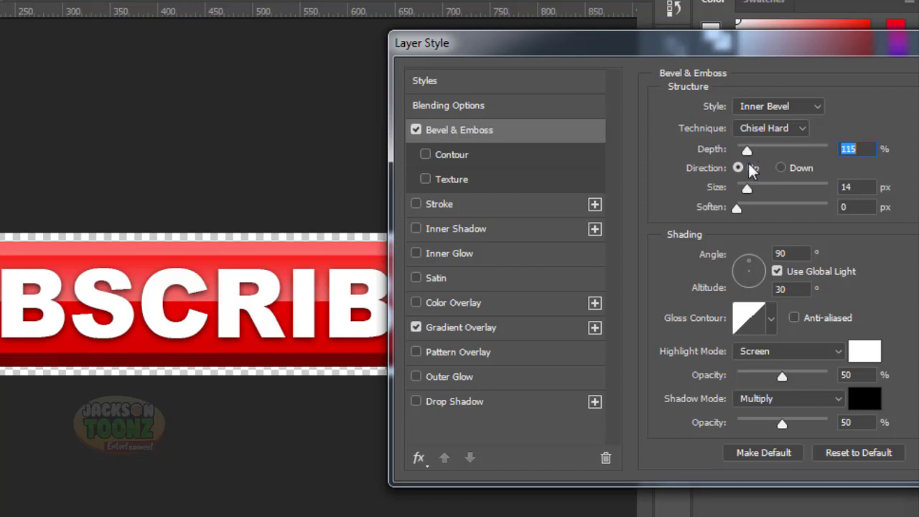
drag(747, 189, 742, 189)
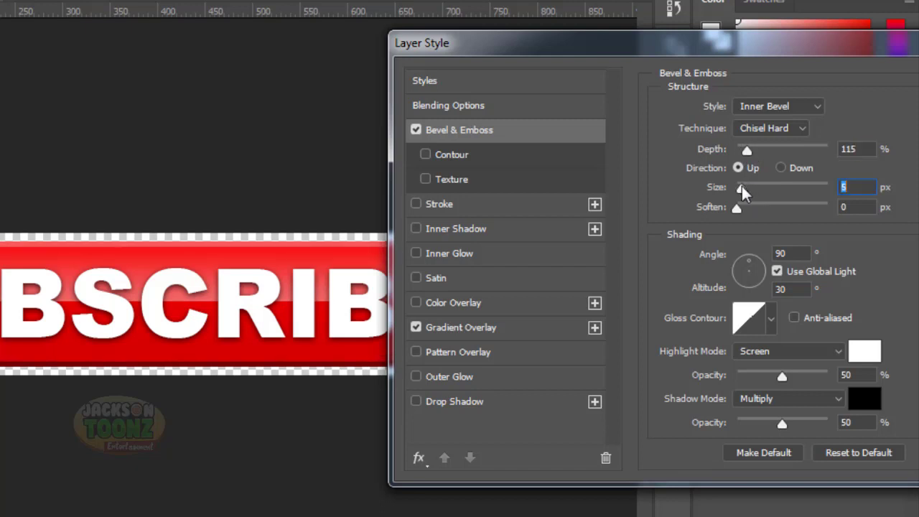
click(847, 187)
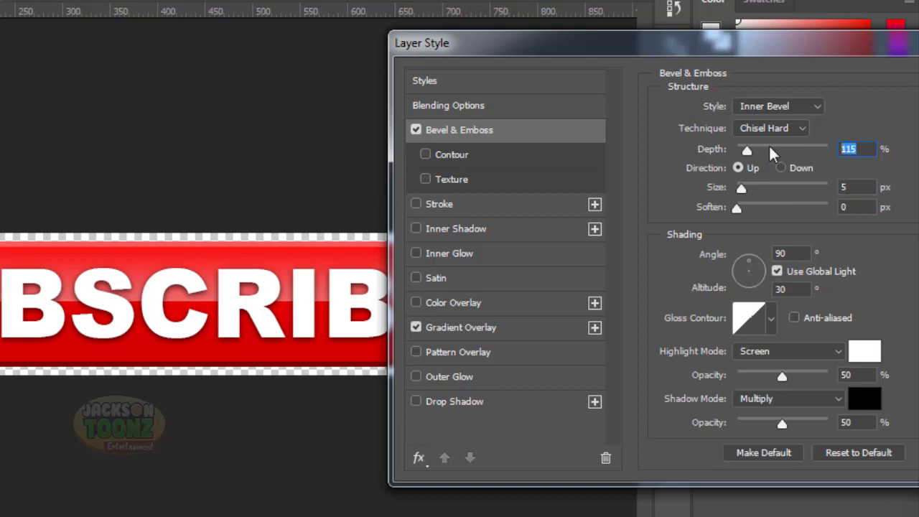
drag(747, 150, 745, 150)
drag(836, 50, 620, 56)
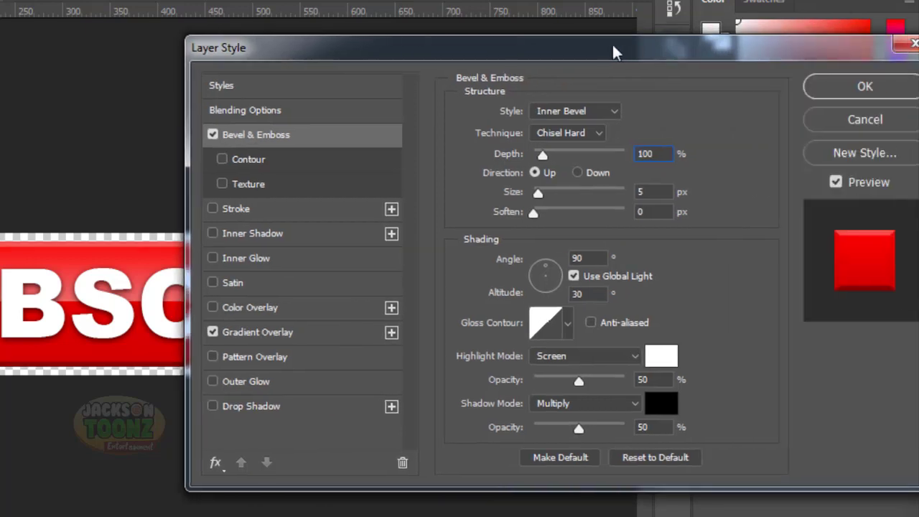
Keep white highlight and black shadow colours for the bevel, then apply it
click(649, 356)
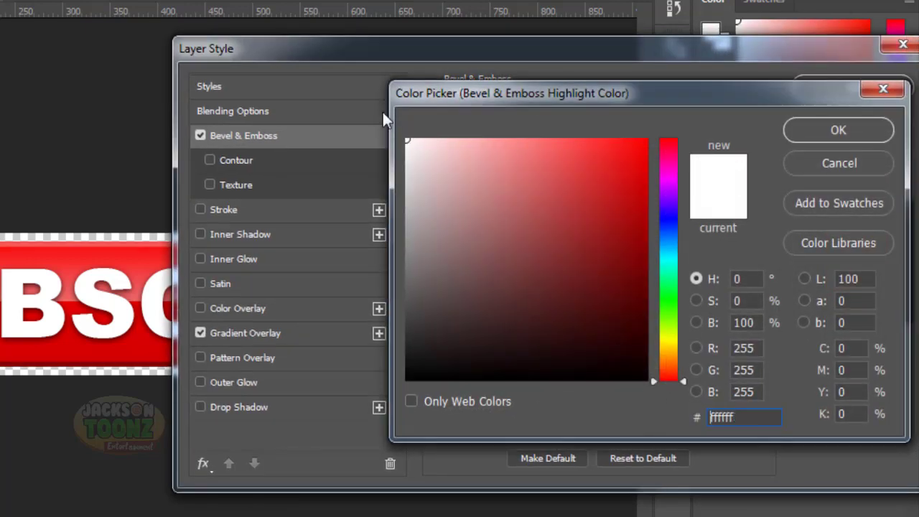
click(838, 130)
click(649, 405)
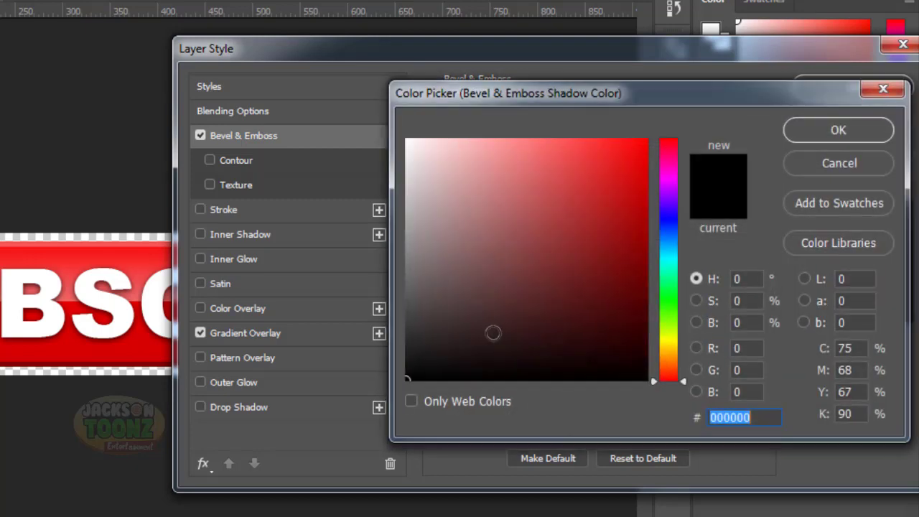
click(839, 169)
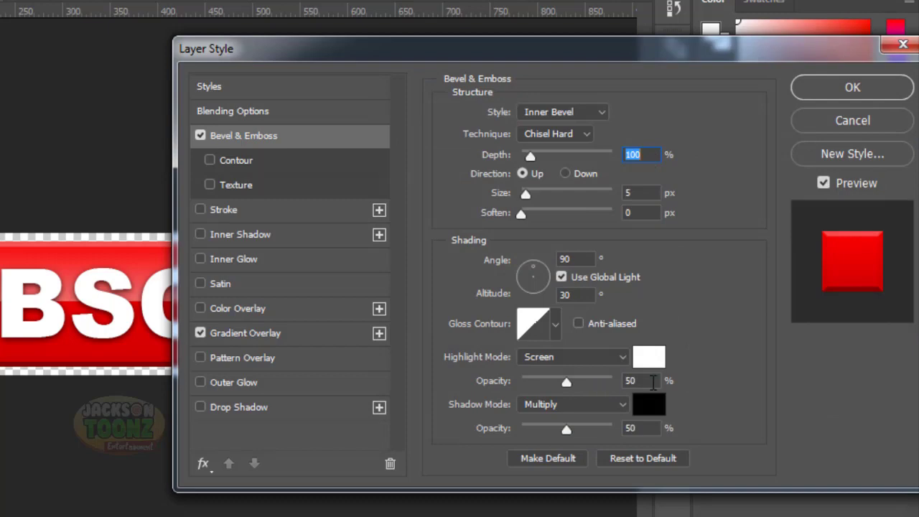
click(643, 379)
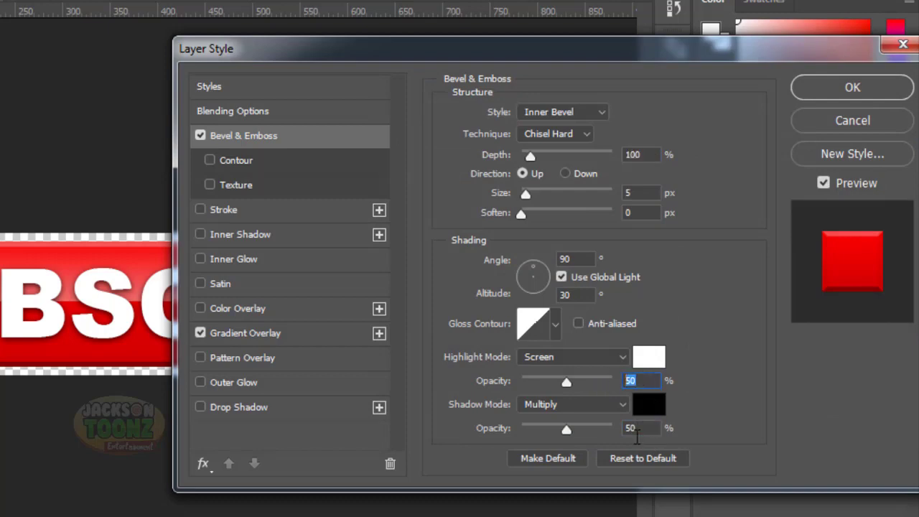
click(644, 429)
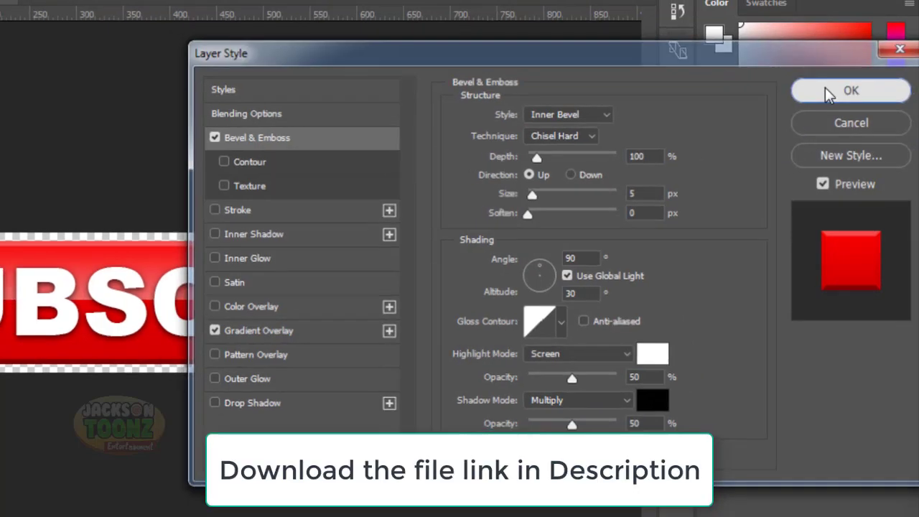
click(834, 87)
alt+click(421, 293)
Set the Layer 1 gloss highlight opacity to 45% and save subscribe Button.psd
click(376, 289)
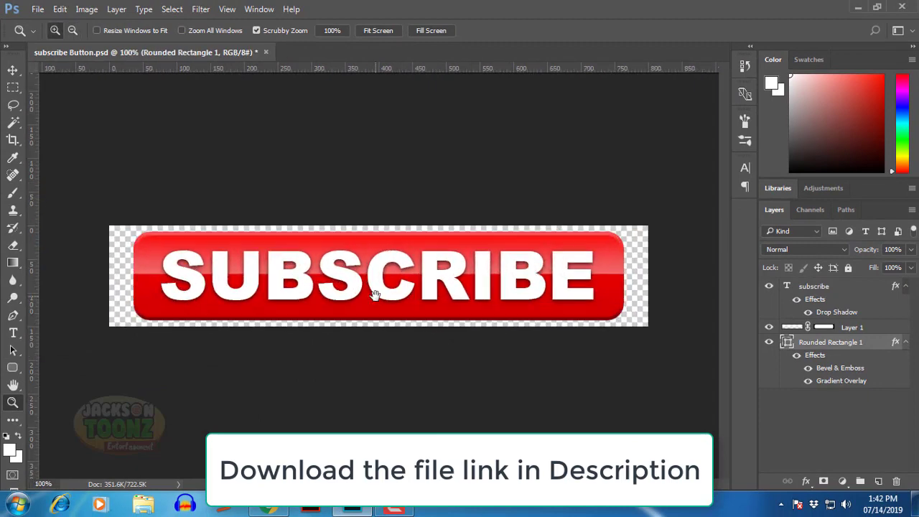
key(ctrl+s)
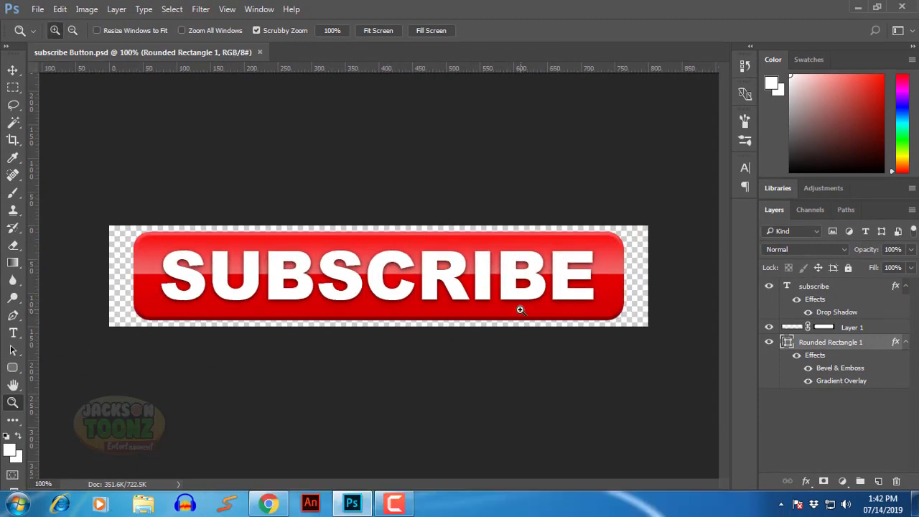
click(851, 328)
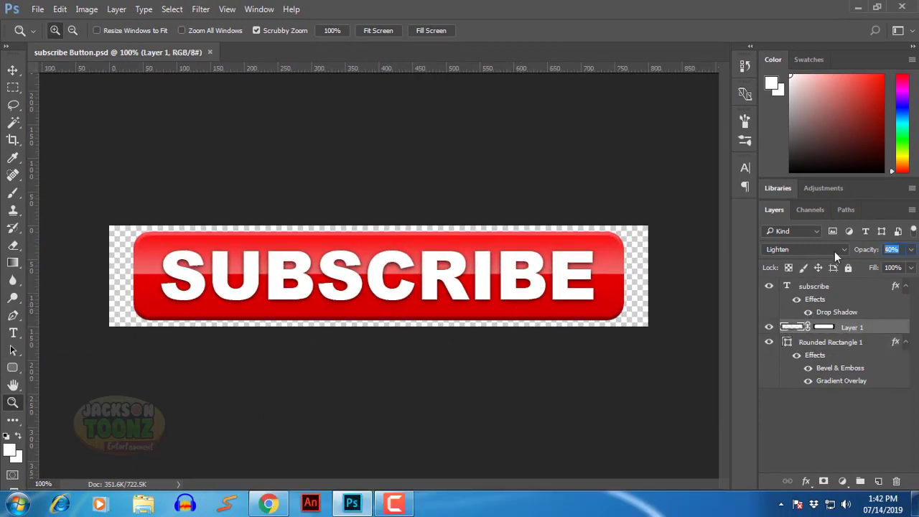
text(45)
key(Return)
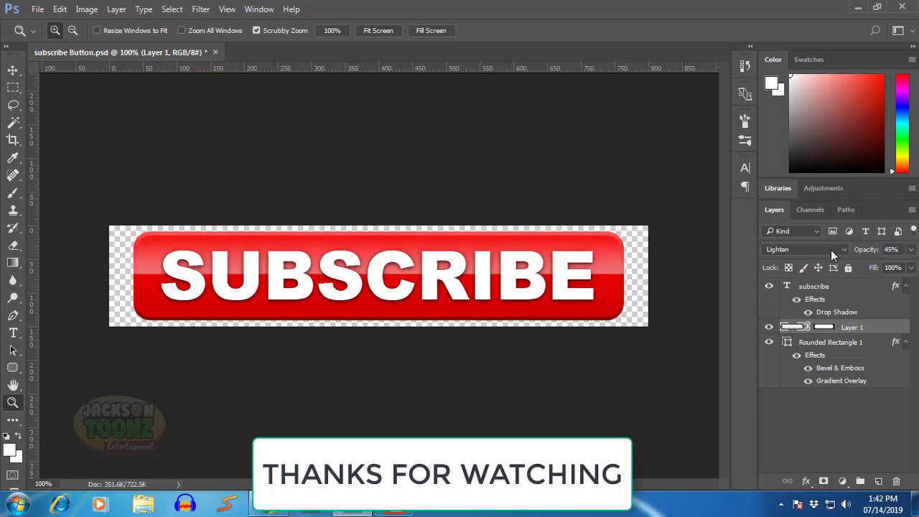
key(ctrl+s)
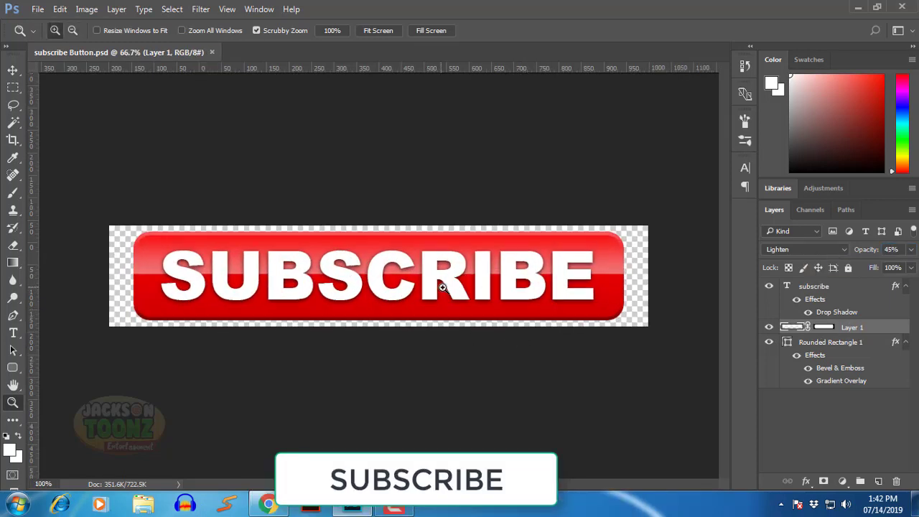